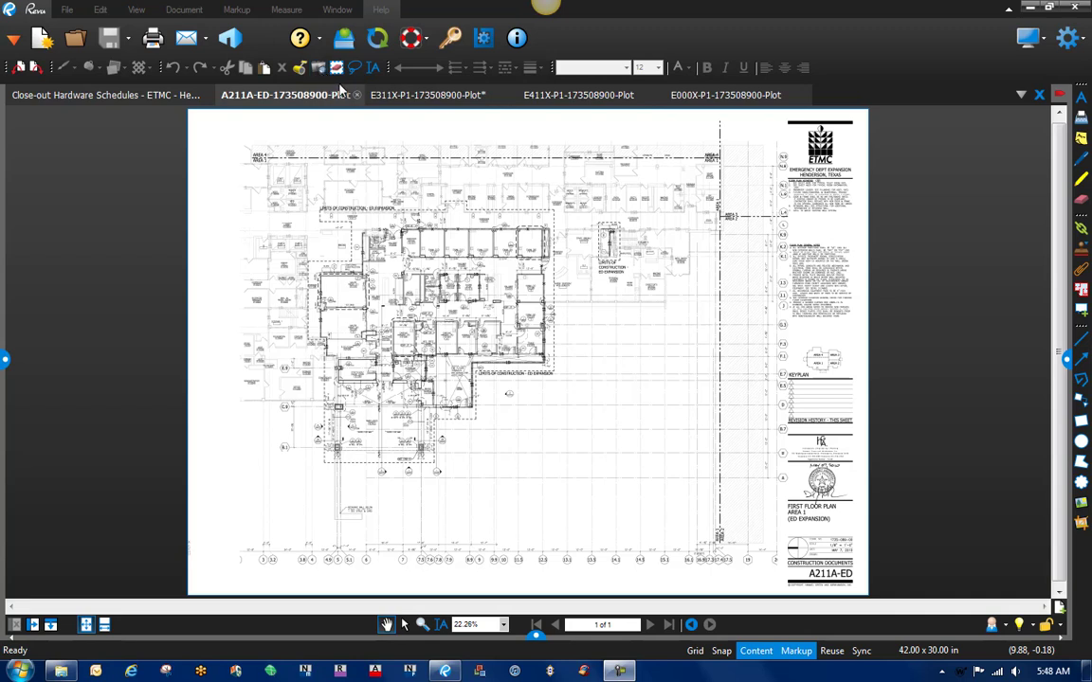
# Step: Create a new blank one-page document from the 11 x 17 template in landscape orientation
pyautogui.click(42, 38)
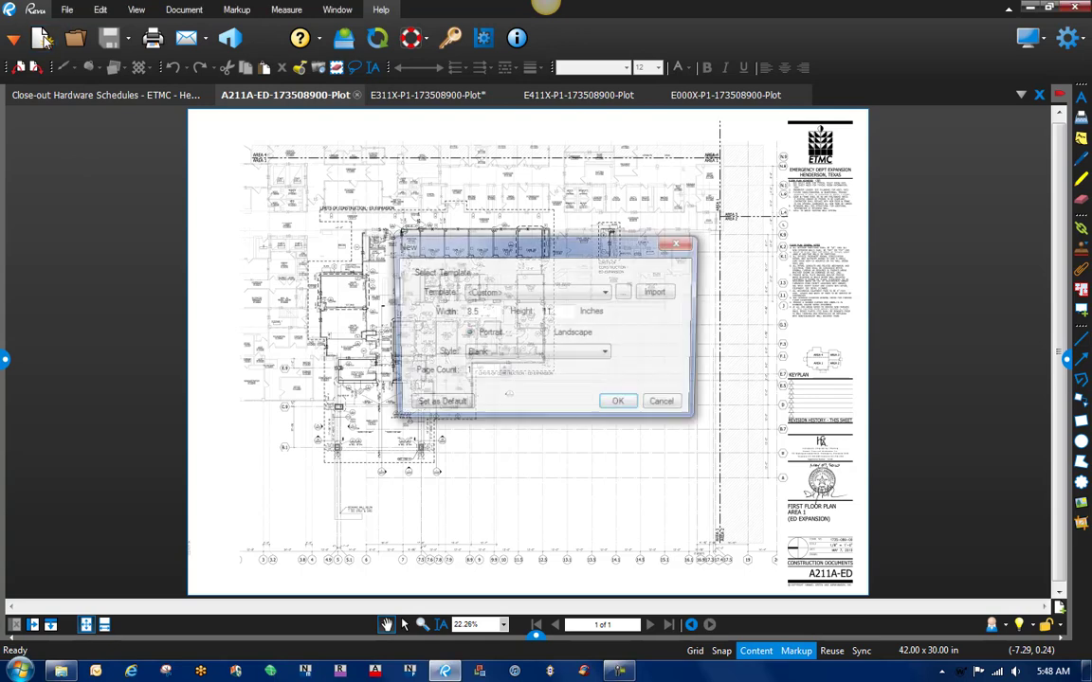
pyautogui.click(606, 294)
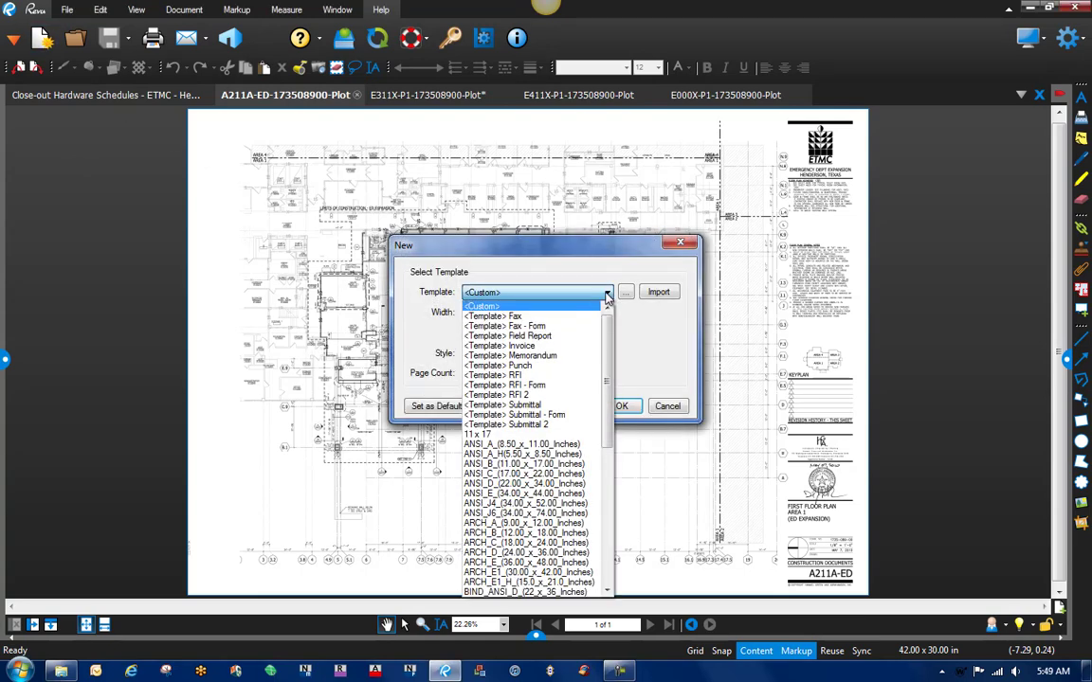
pyautogui.click(486, 436)
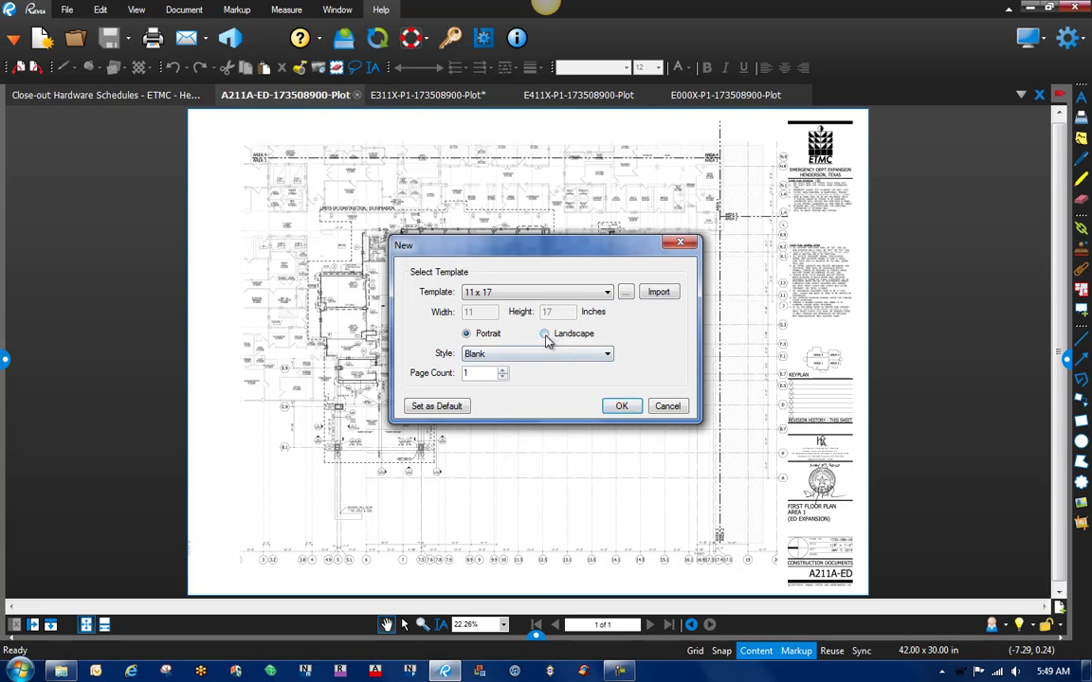
pyautogui.click(544, 337)
pyautogui.click(621, 406)
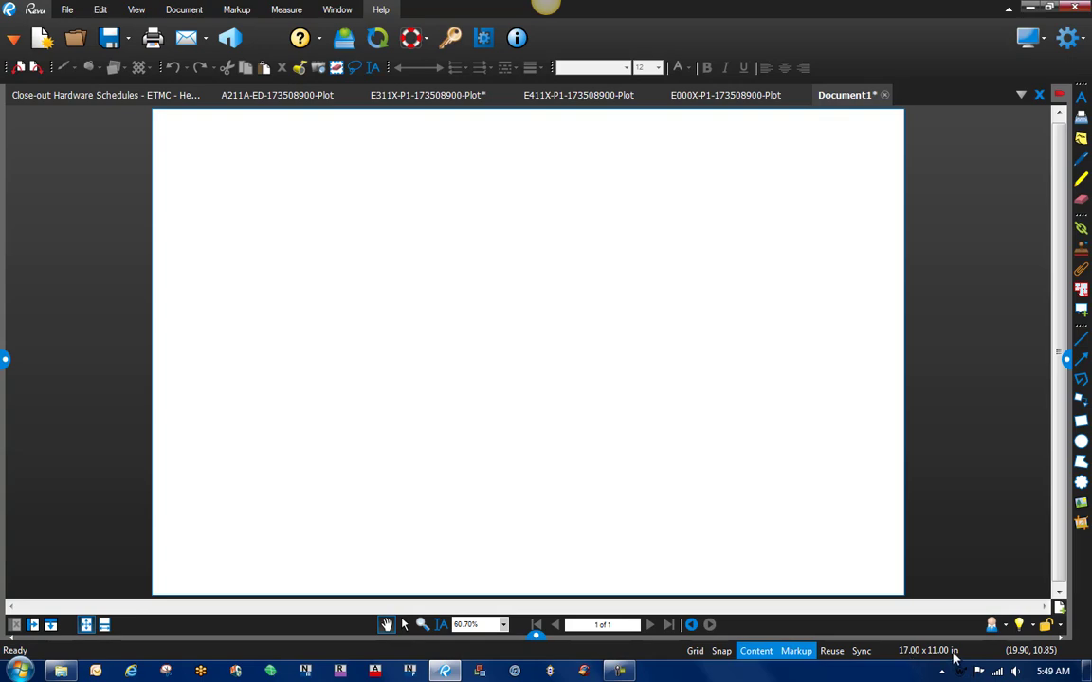
# Step: Take a snapshot of the area around door 1E203A and the Director Office on the A211A-ED floor plan
pyautogui.click(237, 97)
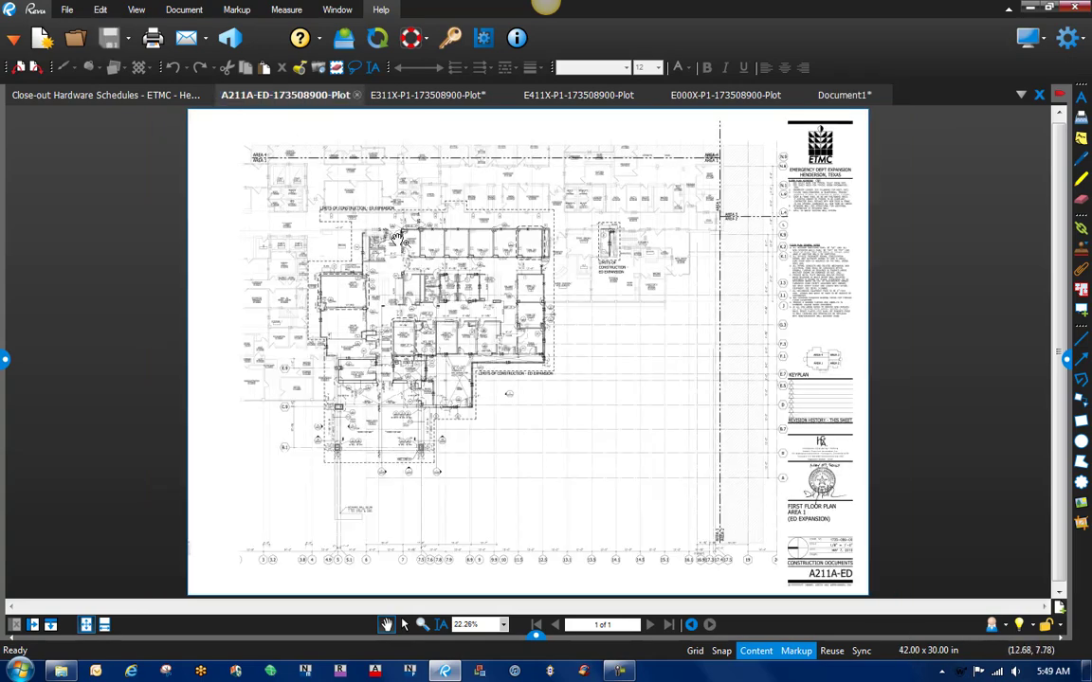
pyautogui.scroll(7, 398, 237)
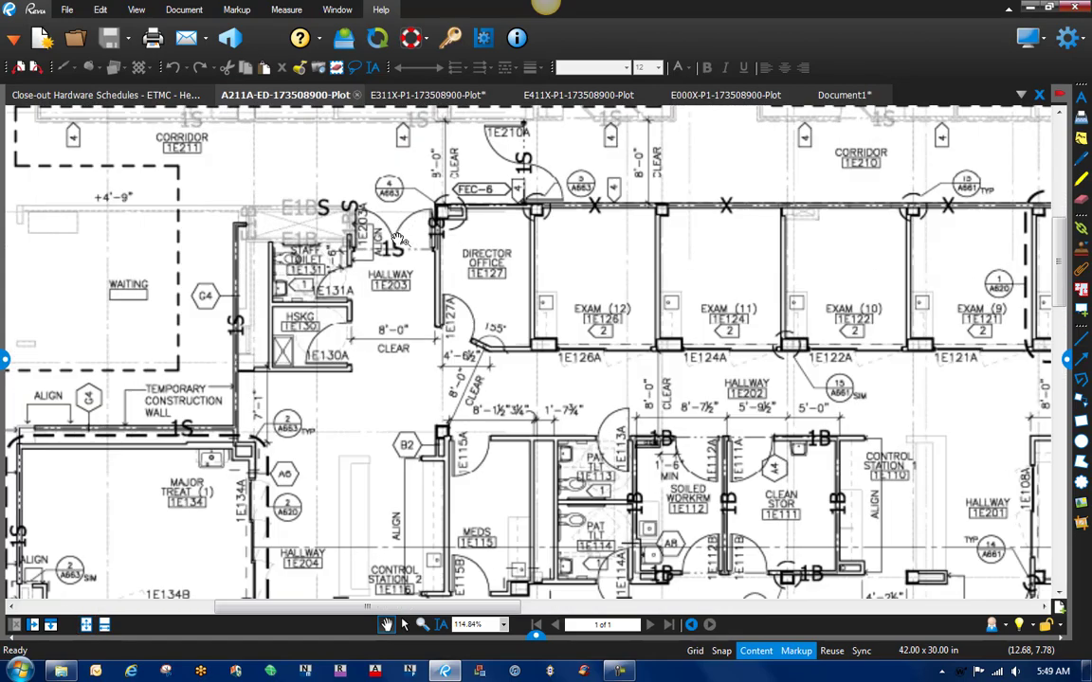
pyautogui.scroll(2, 398, 237)
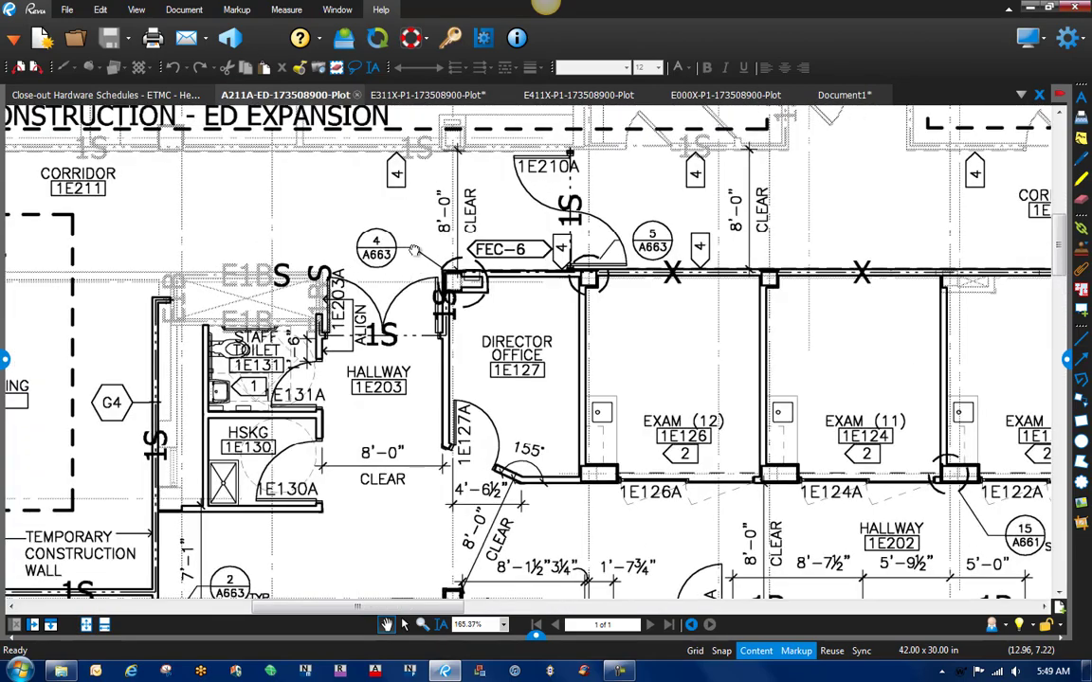
pyautogui.moveTo(414, 252); pyautogui.dragTo(404, 303)
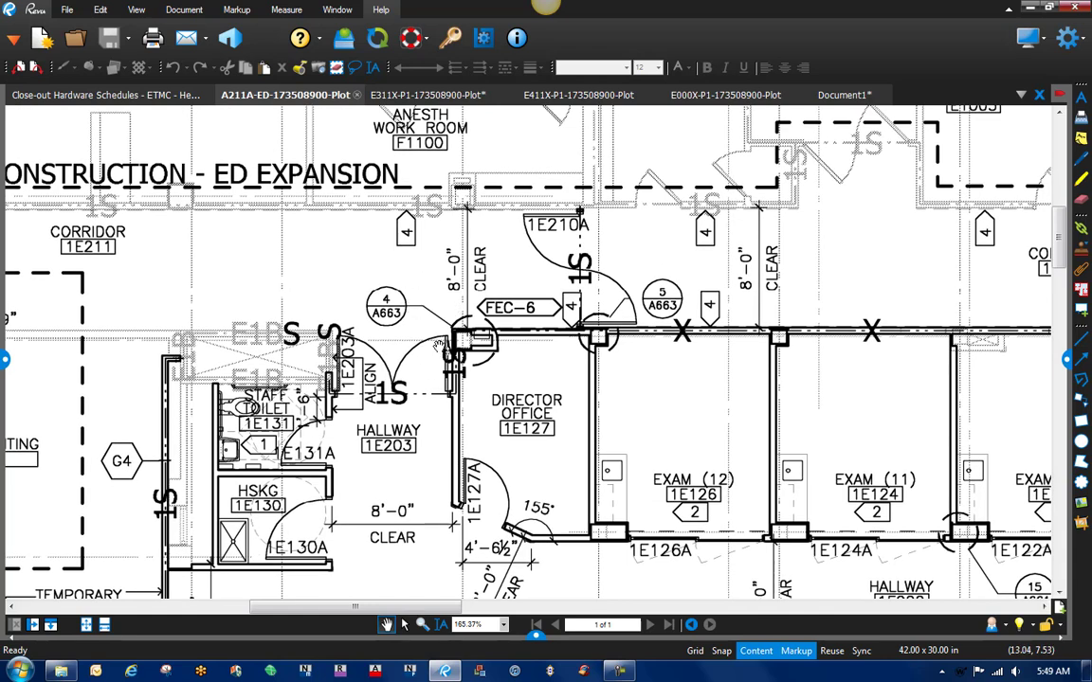
pyautogui.click(317, 67)
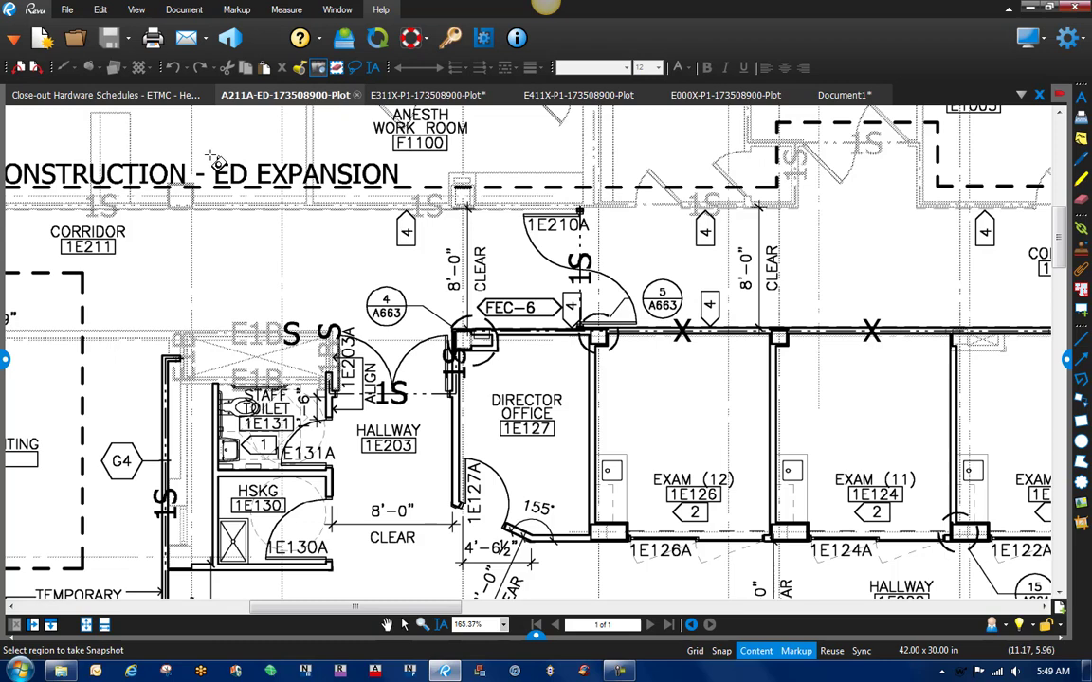
pyautogui.moveTo(210, 154)
pyautogui.mouseDown()
pyautogui.moveTo(370, 232)
pyautogui.moveTo(540, 339)
pyautogui.moveTo(640, 440)
pyautogui.mouseUp()
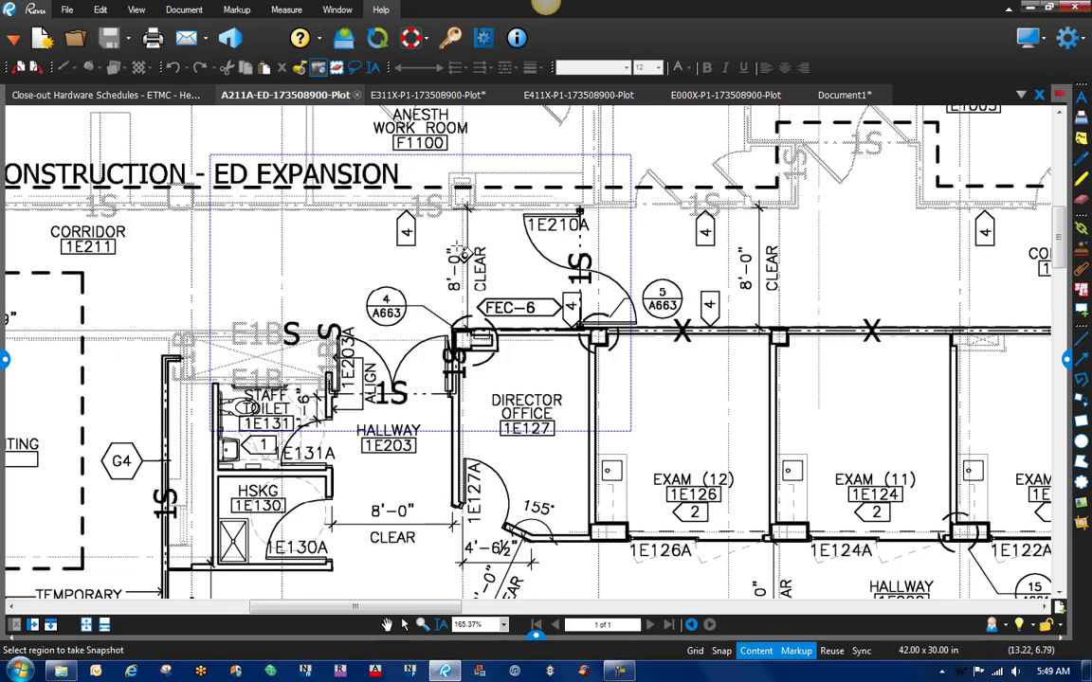
# Step: Paste the floor plan snapshot into Document1 and move it up near the page's upper-left corner
pyautogui.click(834, 96)
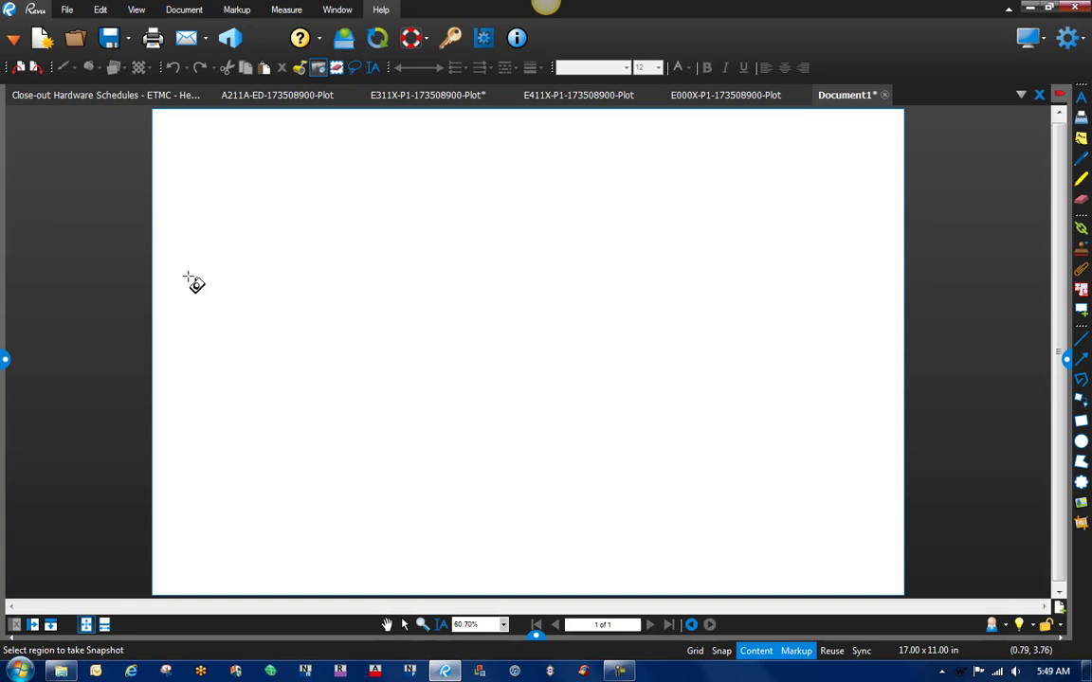
pyautogui.rightClick(189, 276)
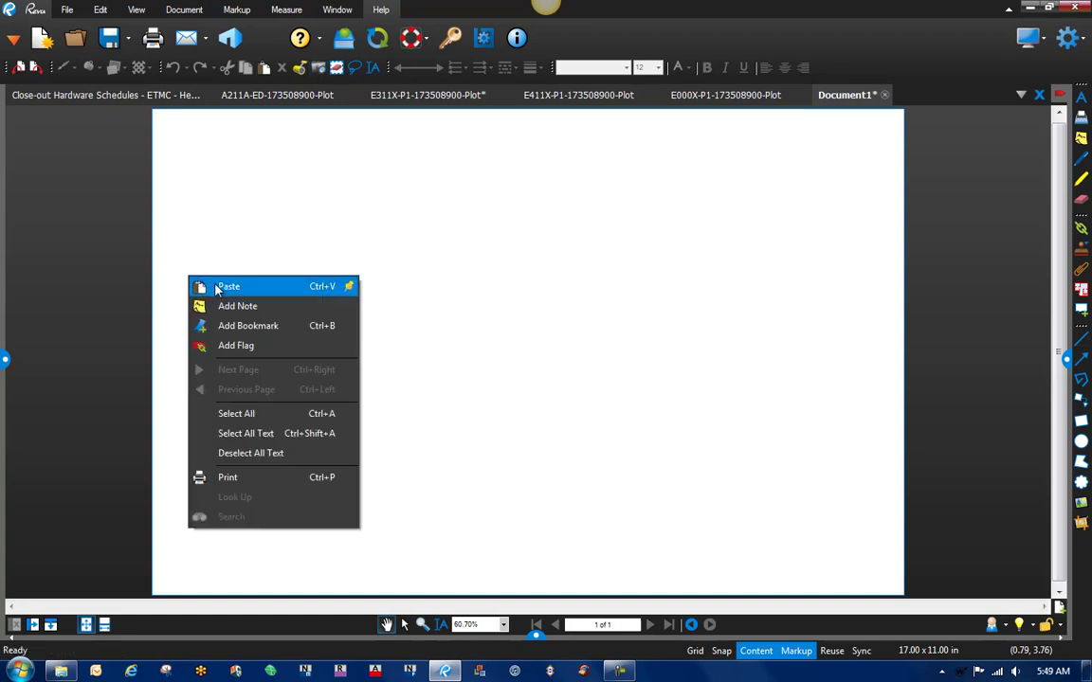
pyautogui.click(227, 287)
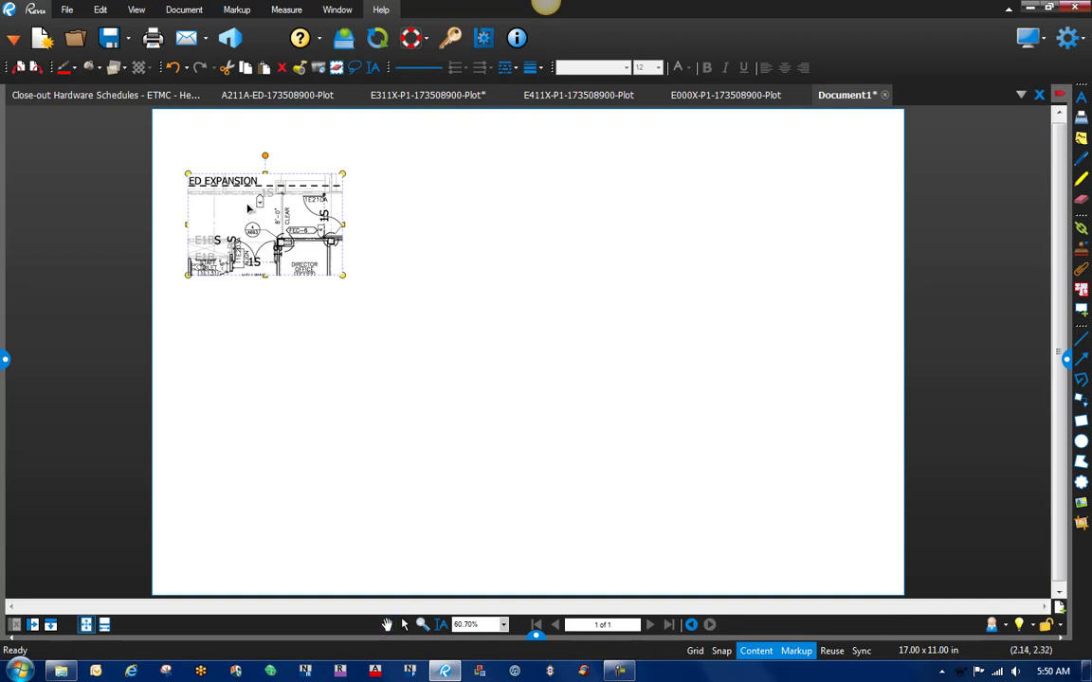
pyautogui.moveTo(248, 208); pyautogui.dragTo(244, 197)
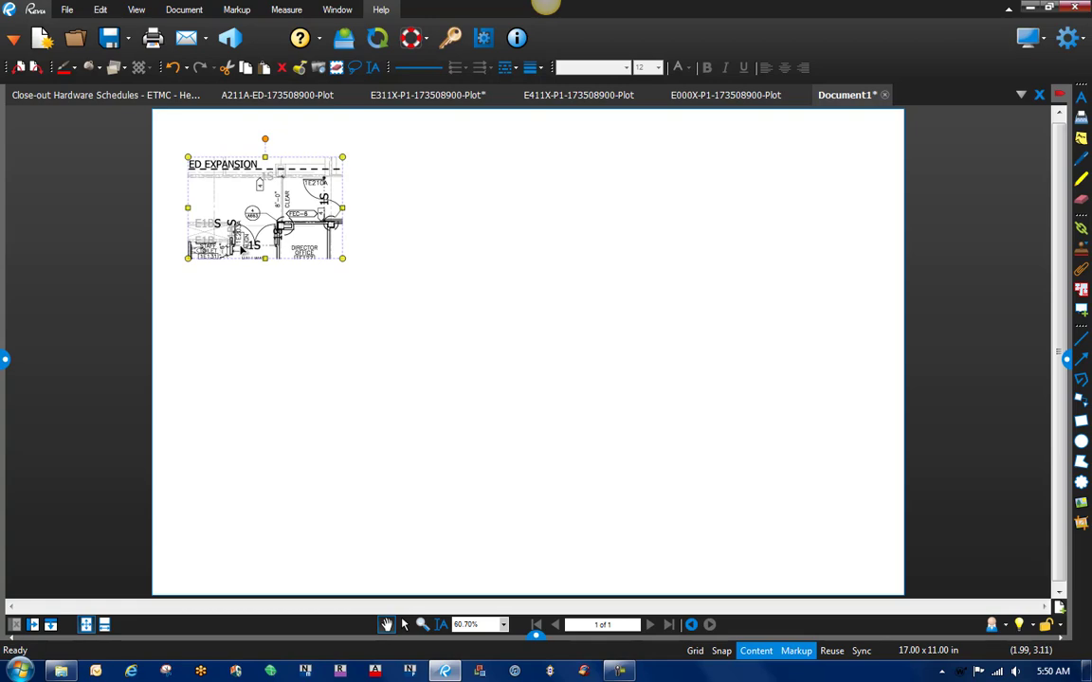
# Step: Highlight the door number 1E203A in yellow on the pasted floor plan snapshot, then fit the whole page in view
pyautogui.scroll(5, 242, 248)
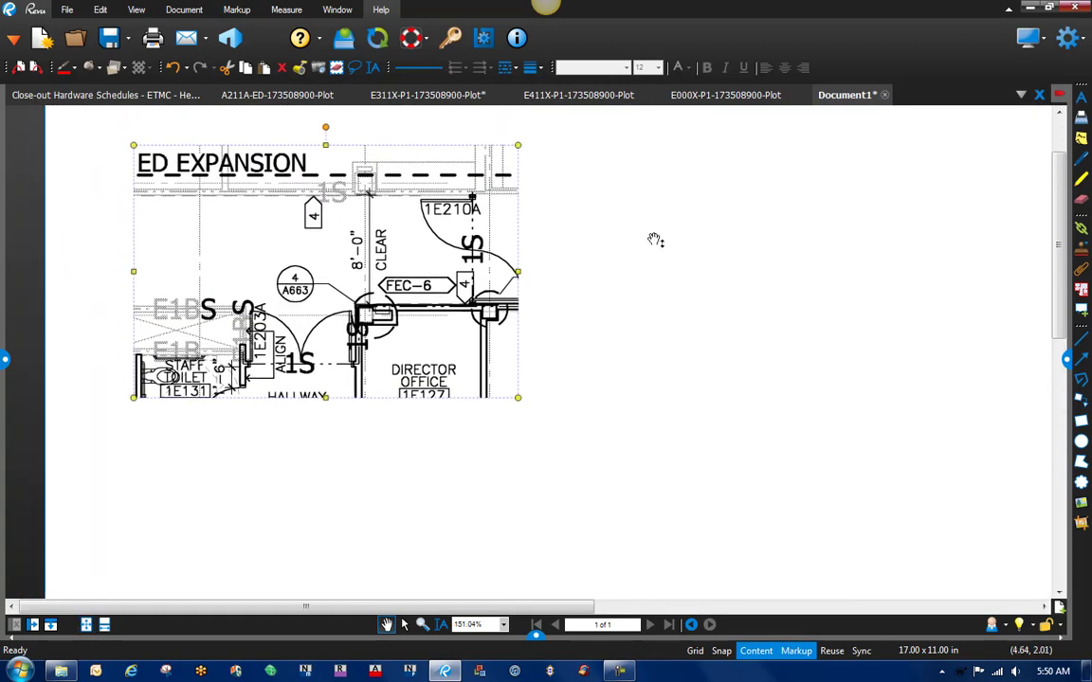
pyautogui.click(1081, 179)
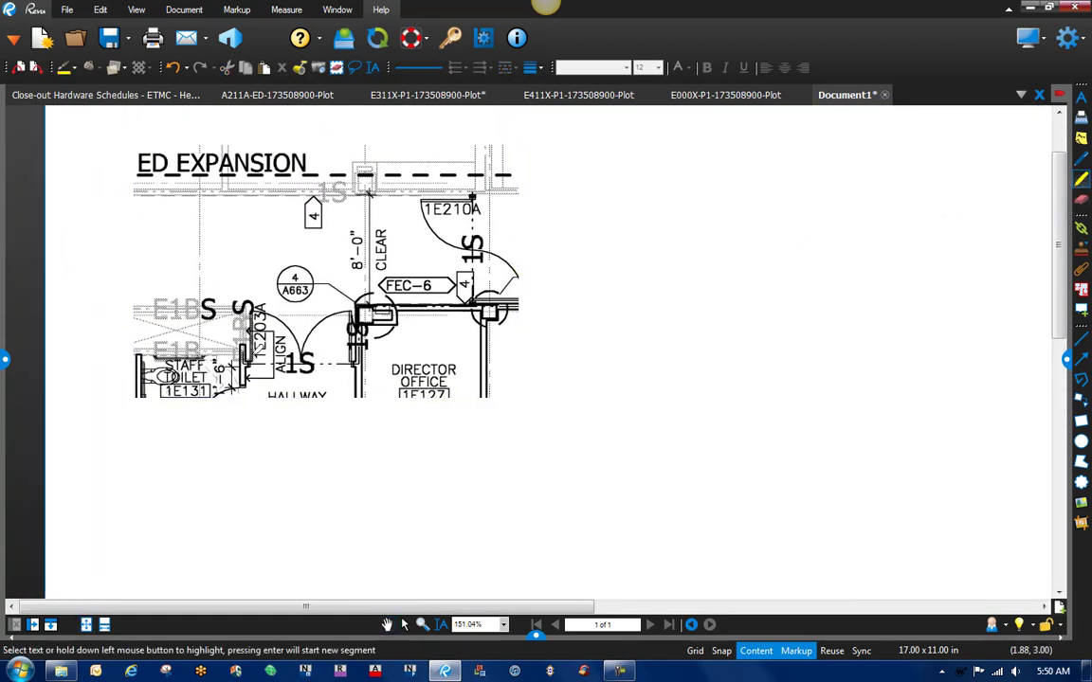
pyautogui.moveTo(264, 355); pyautogui.dragTo(262, 330)
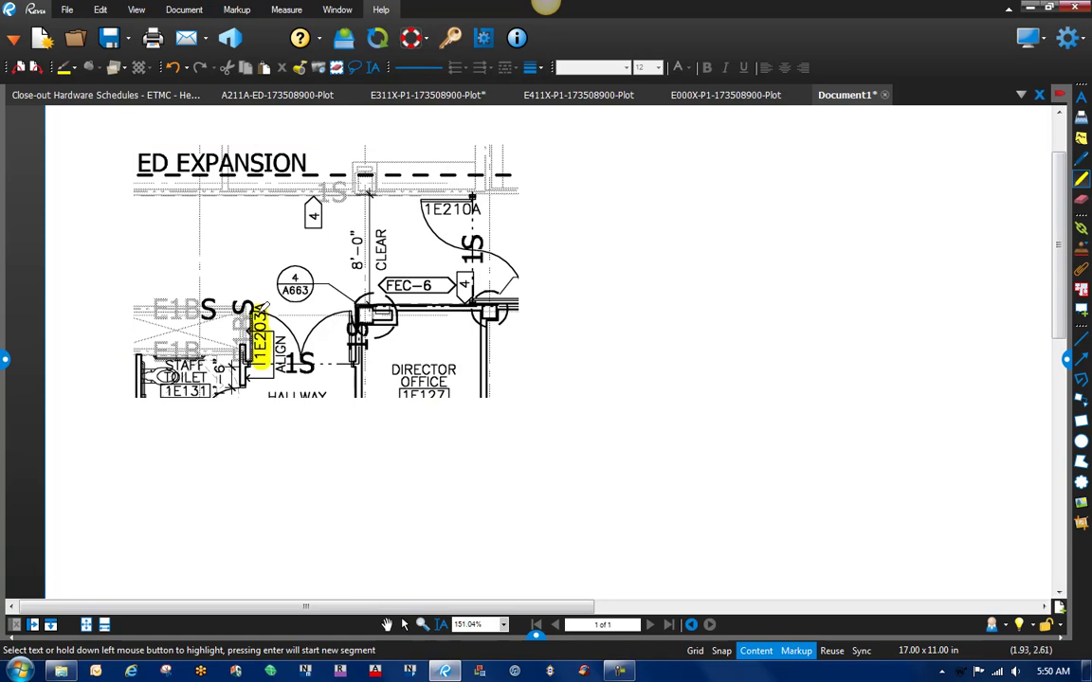
pyautogui.scroll(-4, 361, 555)
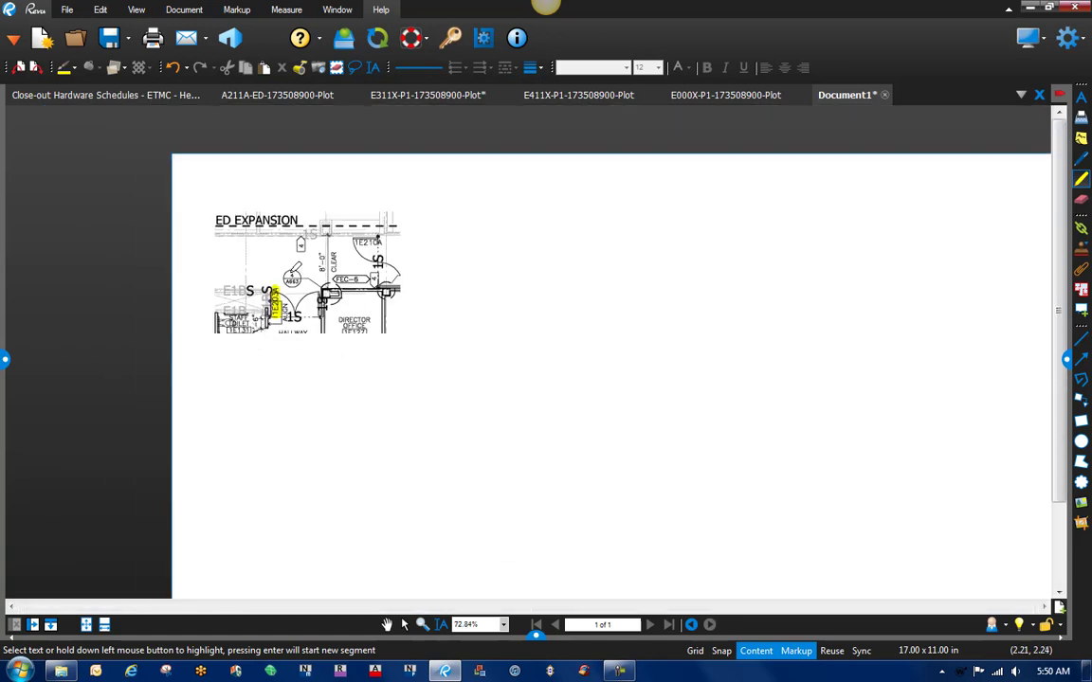
pyautogui.click(87, 626)
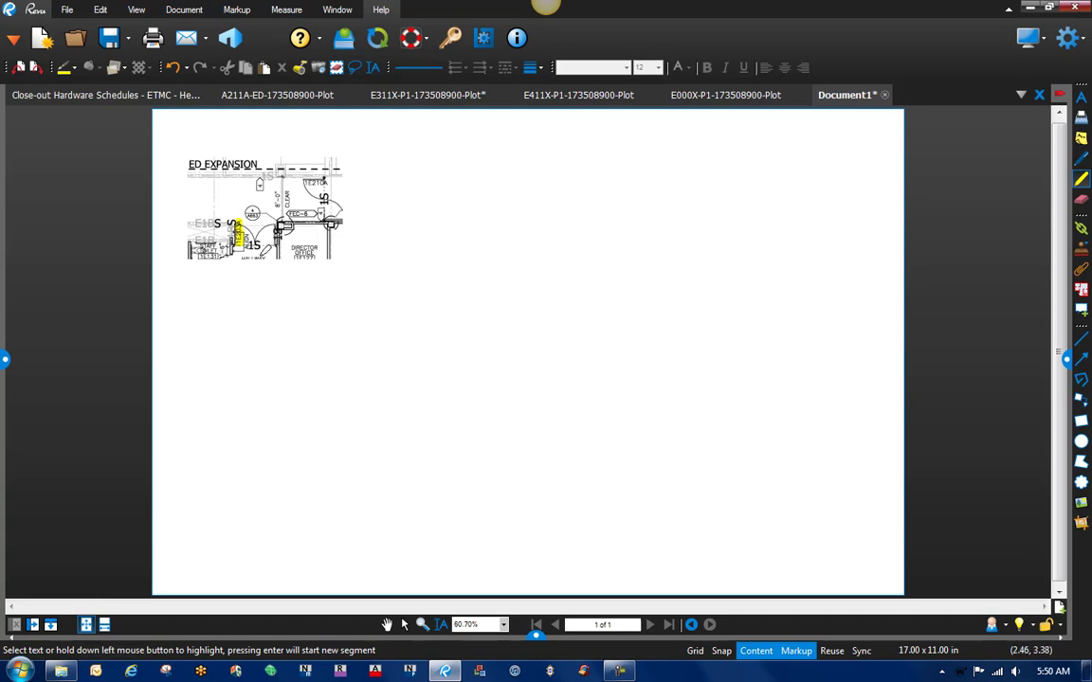
# Step: Take a snapshot of the Hallway 1E203 door and Director Office area on the E311X power plan
pyautogui.click(441, 96)
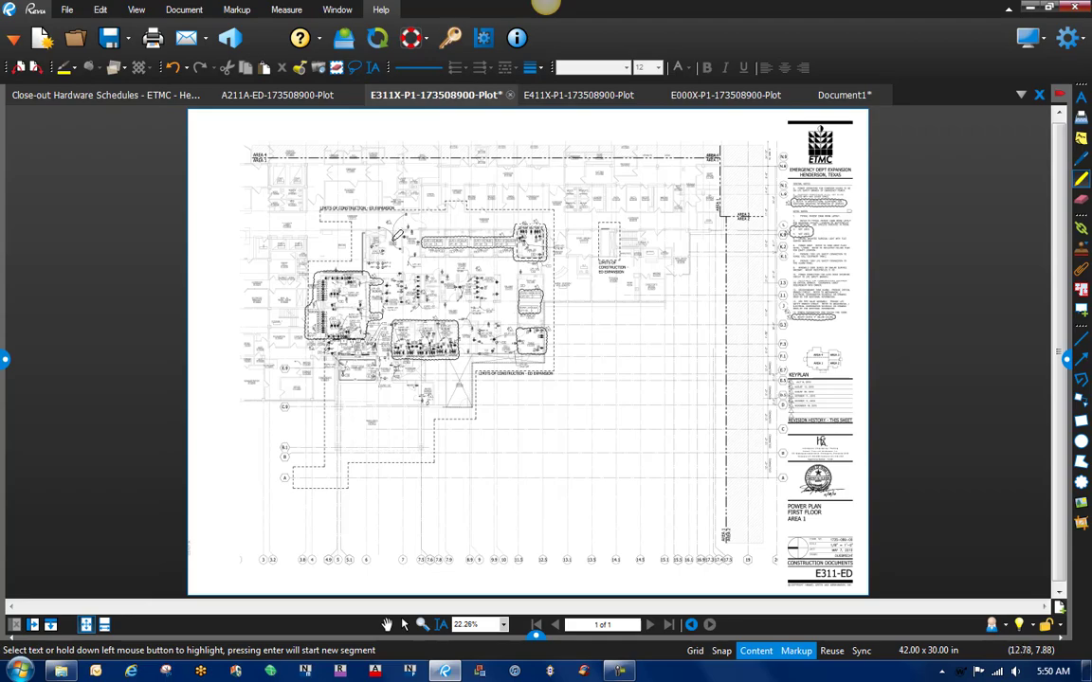
pyautogui.scroll(5, 396, 232)
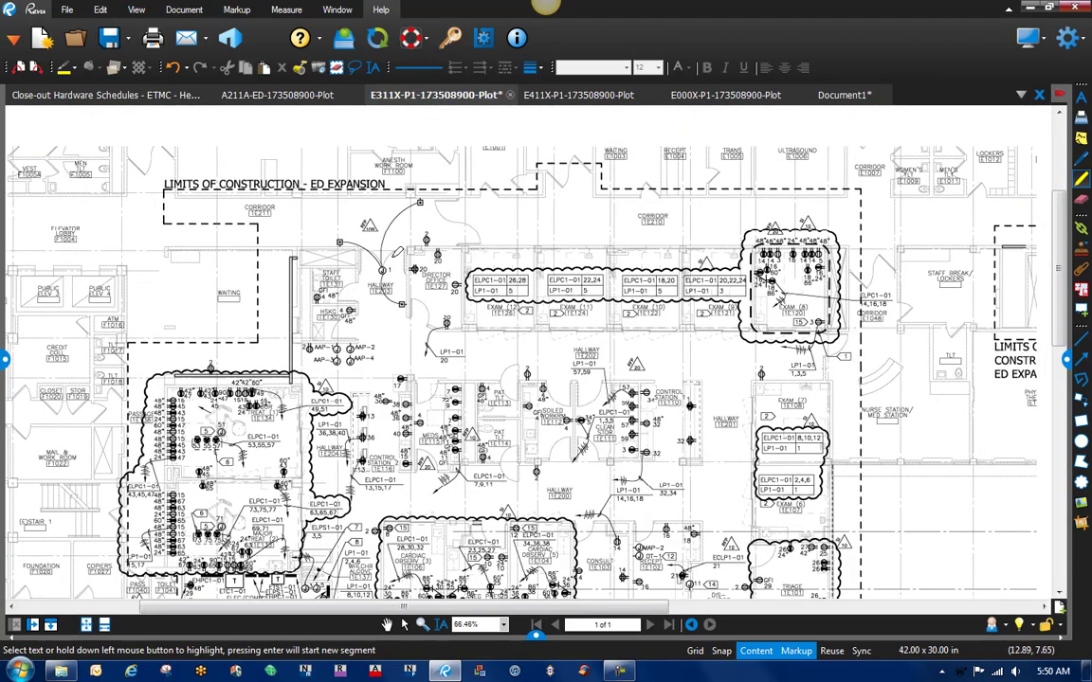
pyautogui.scroll(2, 394, 252)
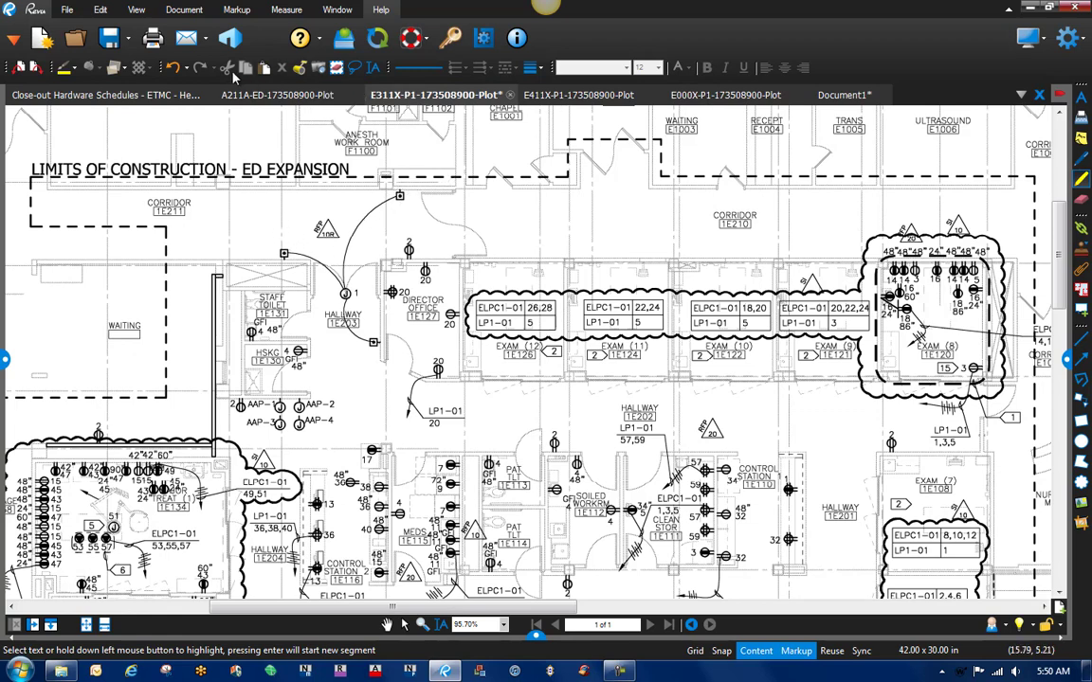
pyautogui.click(317, 67)
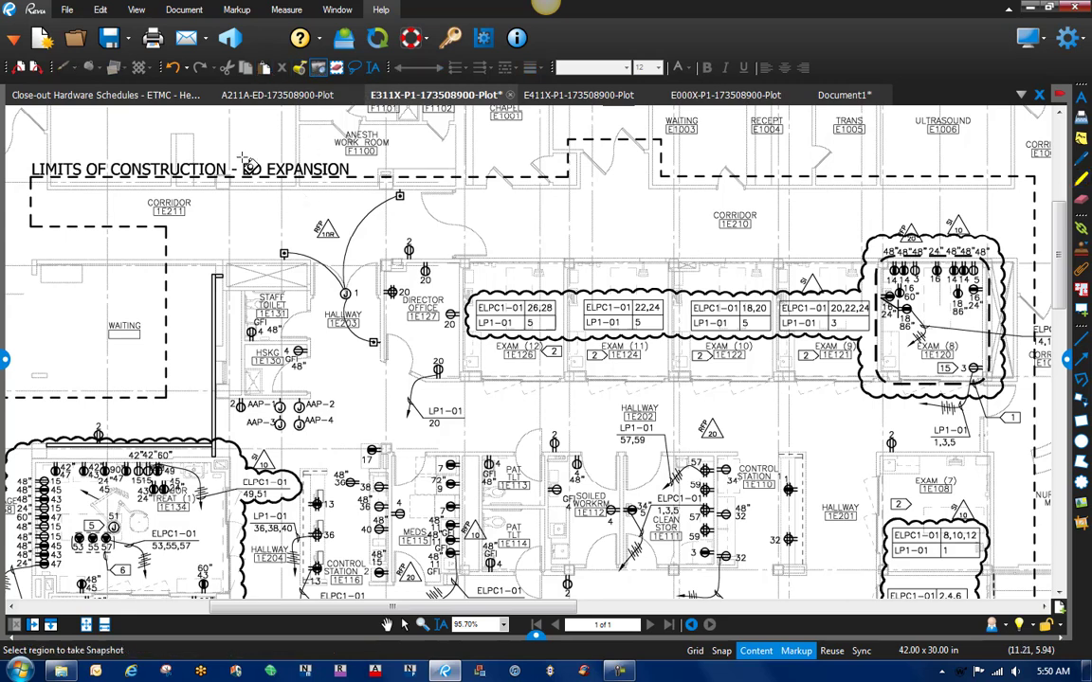
pyautogui.moveTo(234, 156)
pyautogui.mouseDown()
pyautogui.moveTo(471, 363)
pyautogui.moveTo(465, 355)
pyautogui.mouseUp()
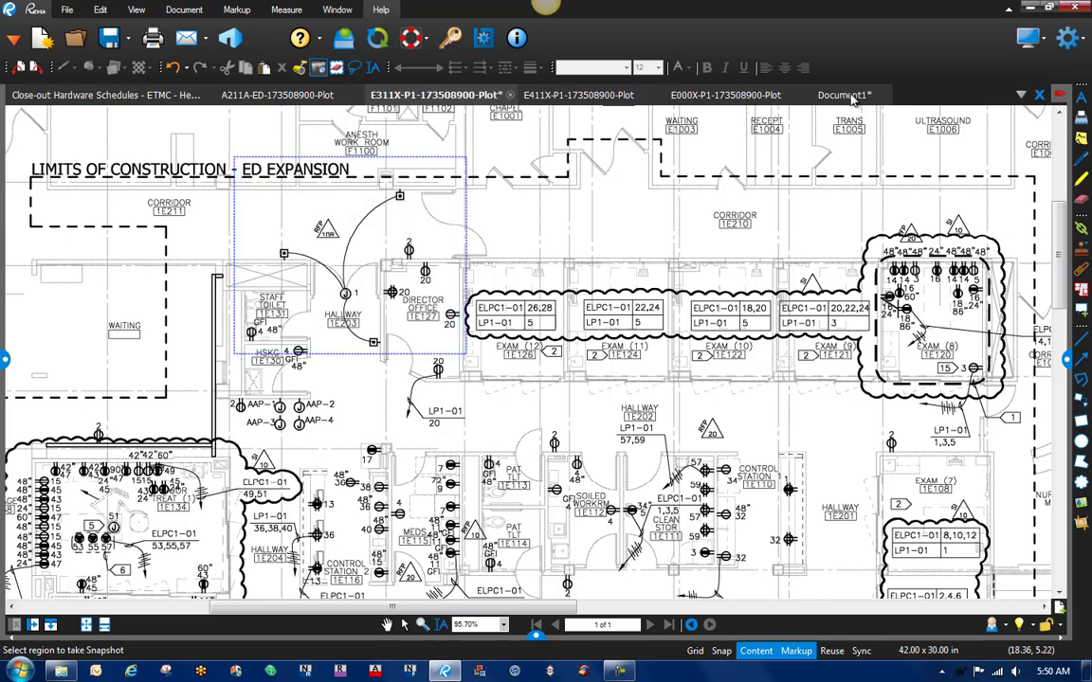
# Step: Paste the power plan snapshot into Document1 to the right of the floor plan snapshot
pyautogui.click(852, 96)
pyautogui.rightClick(360, 260)
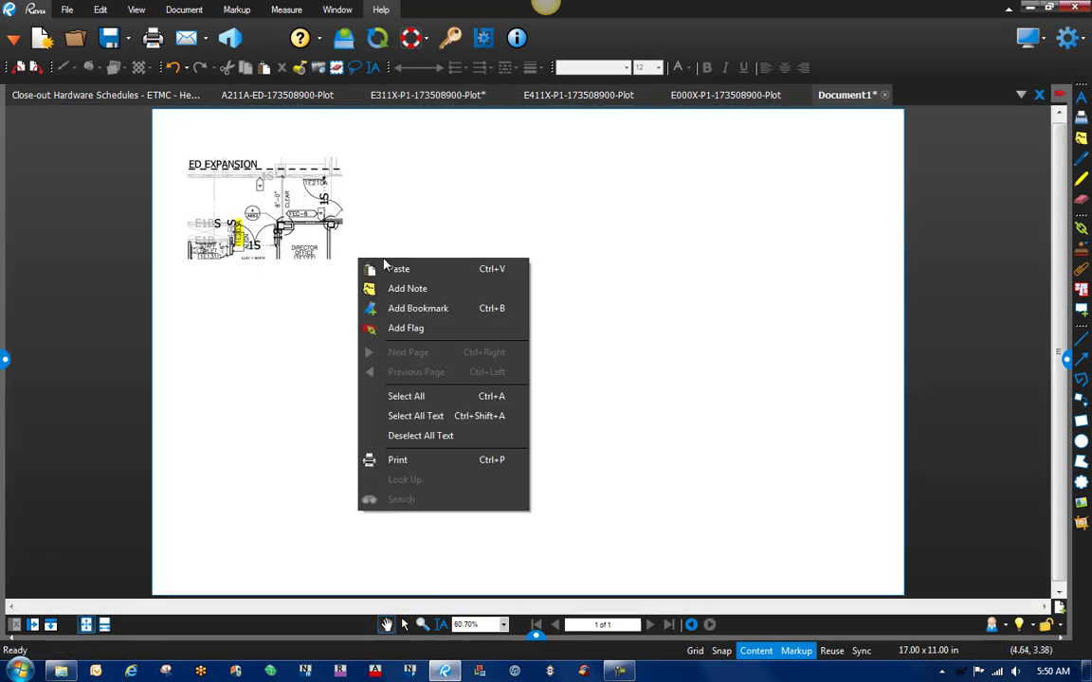
pyautogui.click(402, 272)
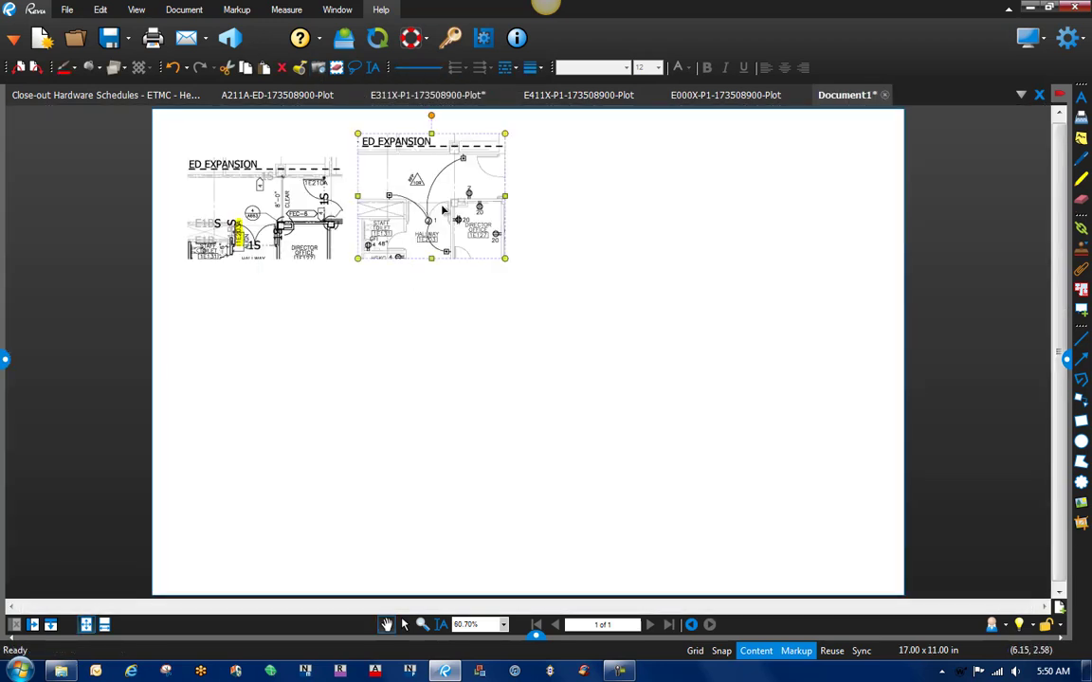
# Step: Take a snapshot of the Hallway 1E203 door and Director Office area on the E411X systems plan
pyautogui.click(589, 97)
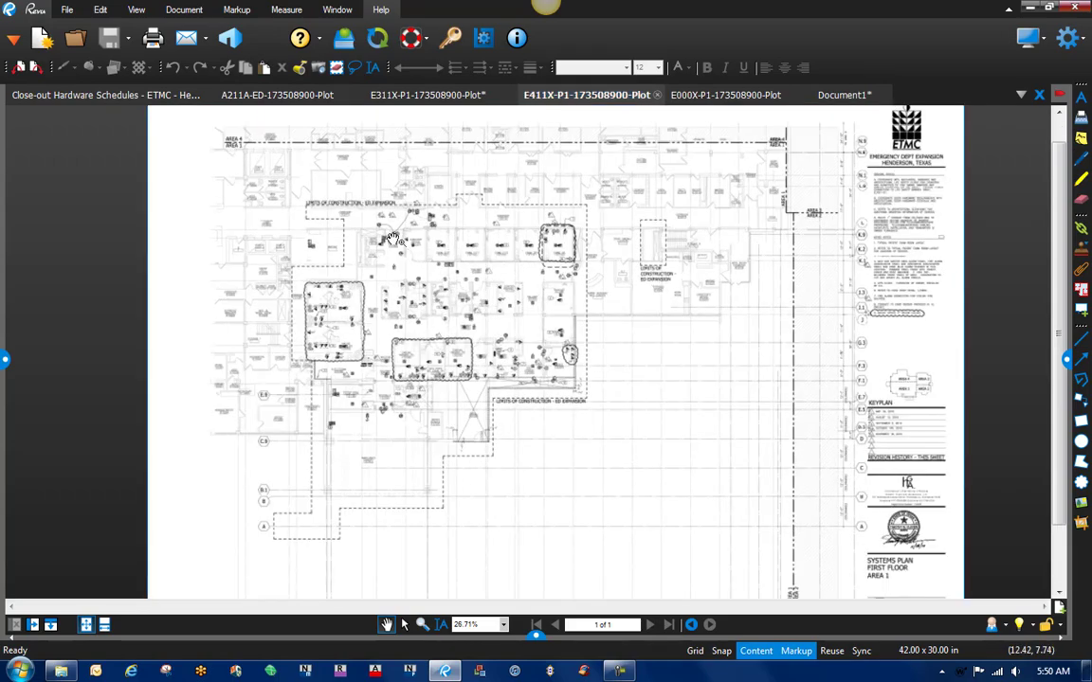
pyautogui.scroll(2, 394, 239)
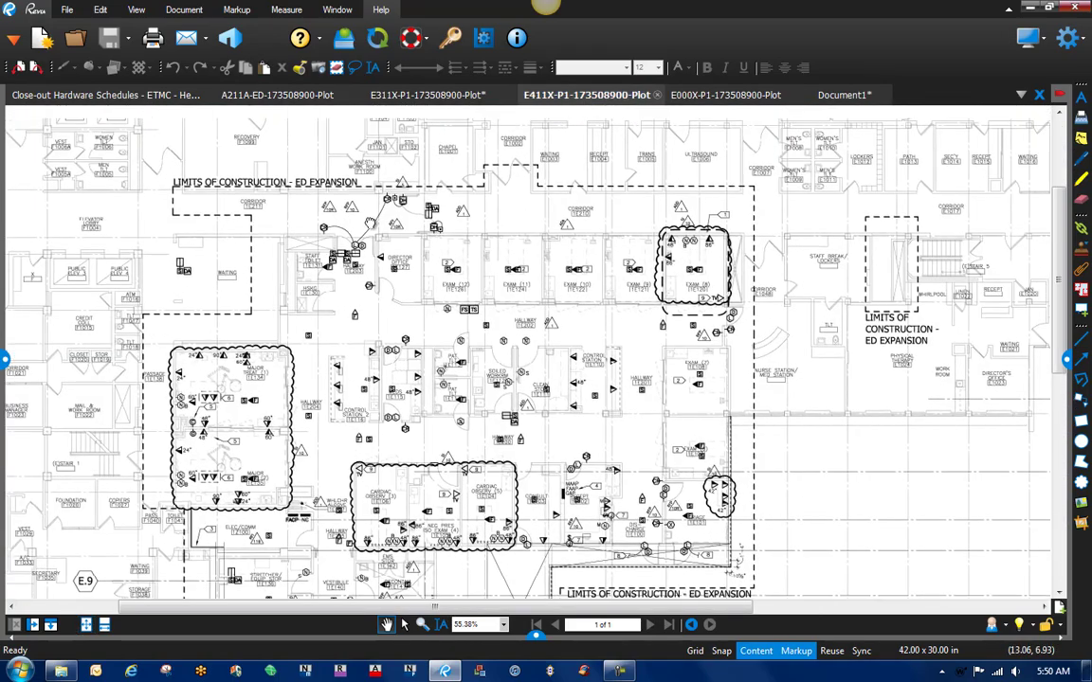
pyautogui.scroll(3, 369, 223)
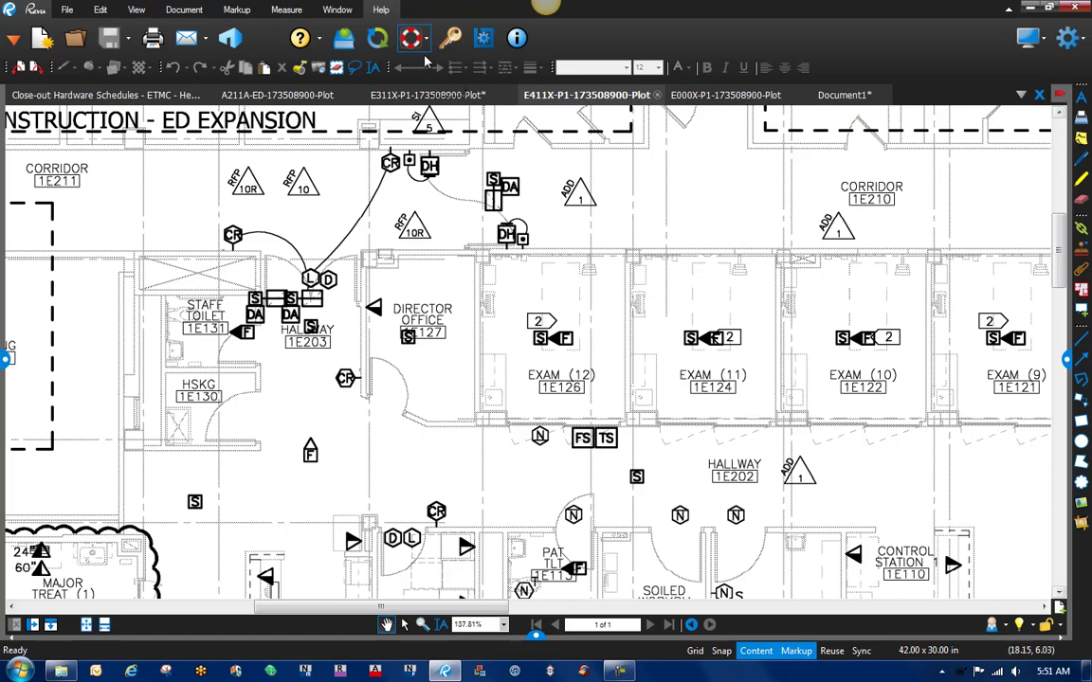
pyautogui.click(319, 69)
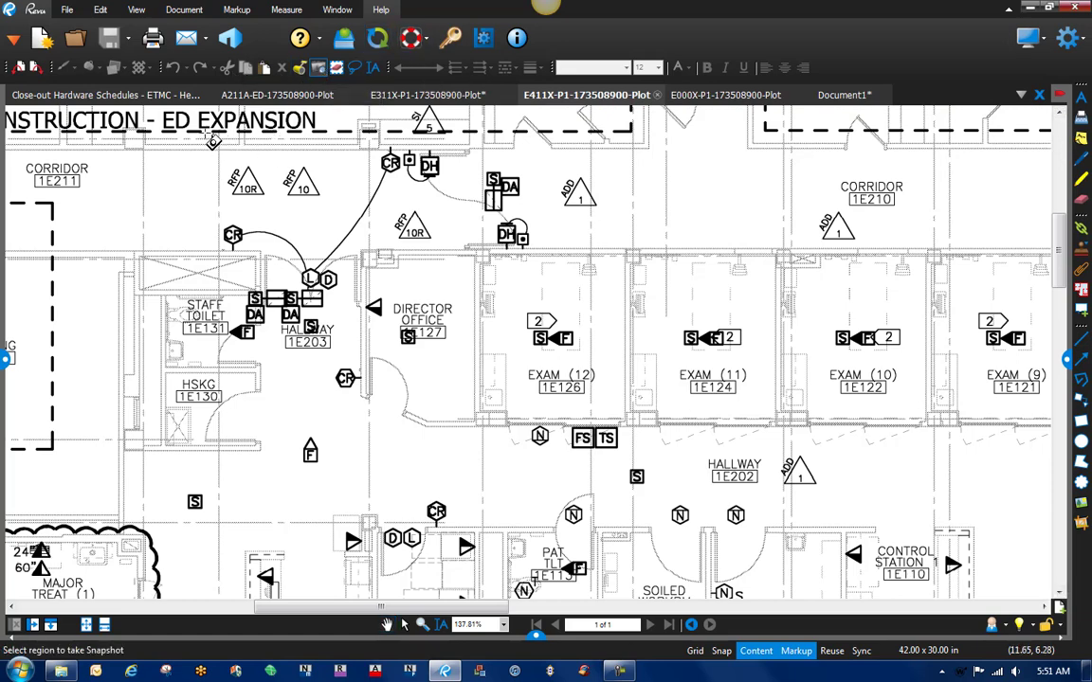
pyautogui.moveTo(167, 120); pyautogui.dragTo(502, 361)
# Step: Paste the systems plan snapshot into Document1 to the right of the power plan snapshot and nudge it left
pyautogui.click(839, 95)
pyautogui.hotkey('ctrl', 'v')
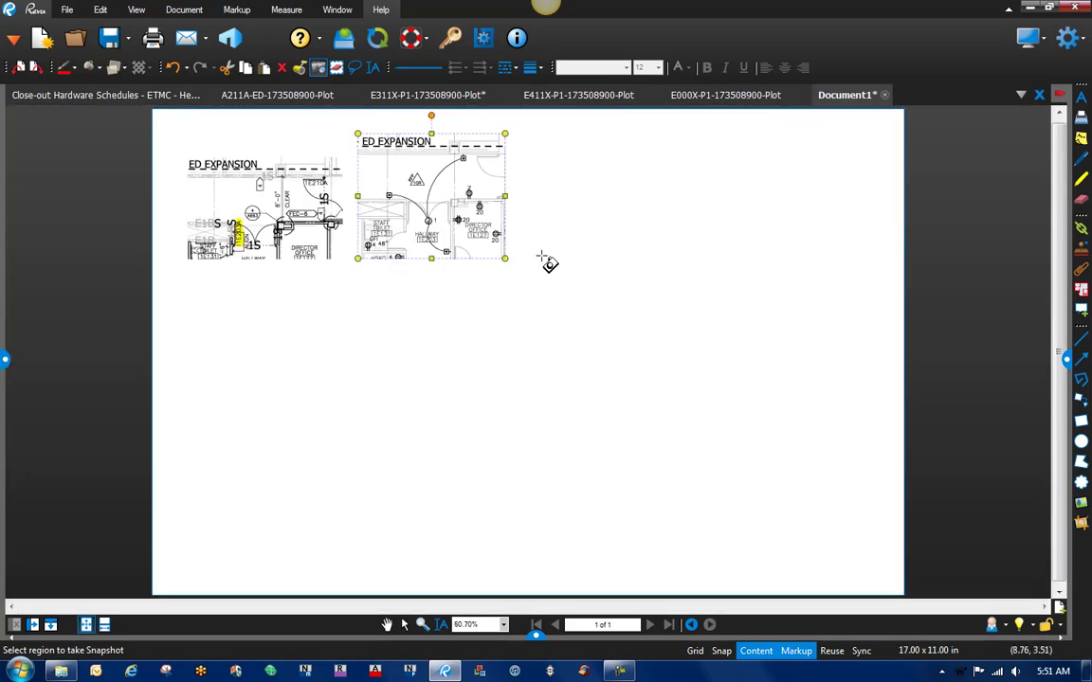
pyautogui.rightClick(529, 264)
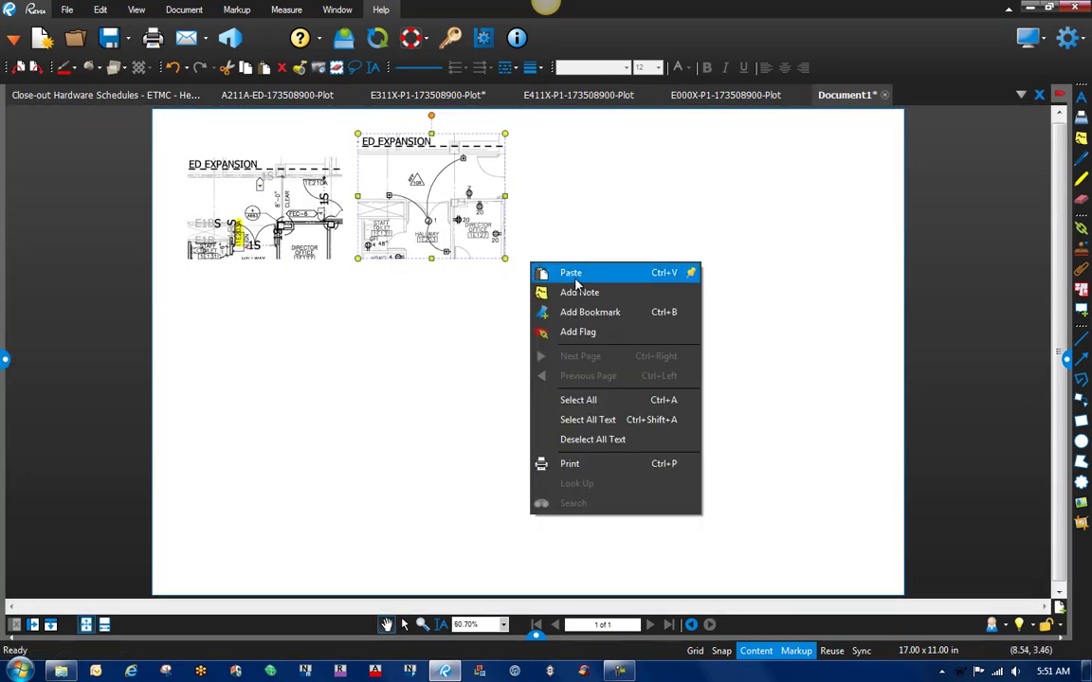
pyautogui.click(571, 273)
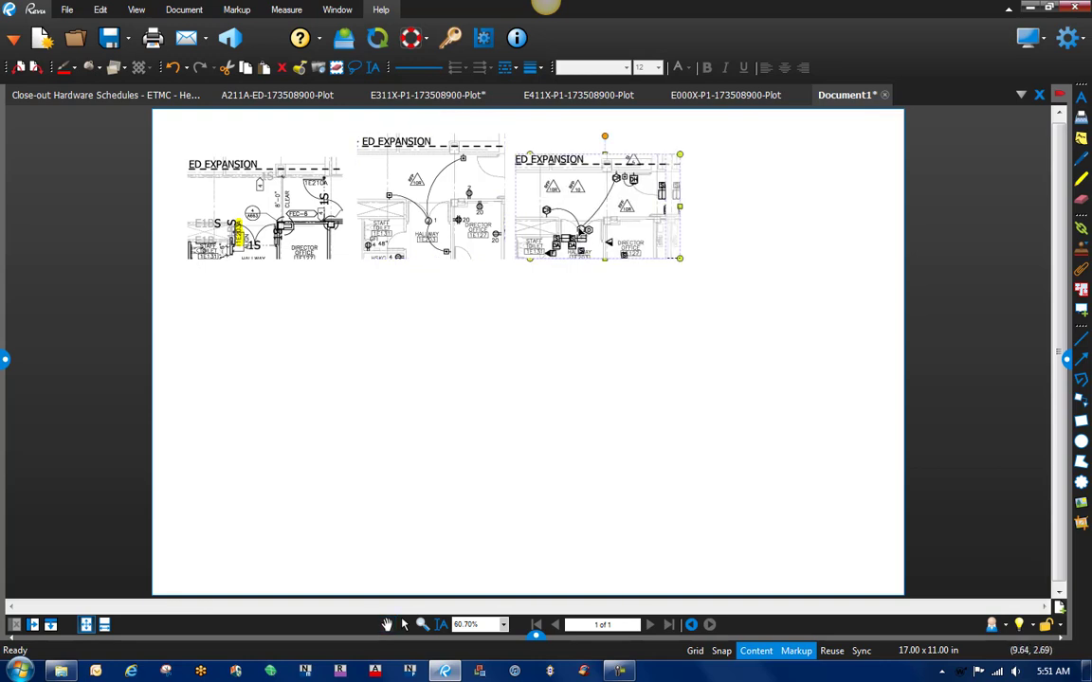
pyautogui.moveTo(595, 230); pyautogui.dragTo(581, 231)
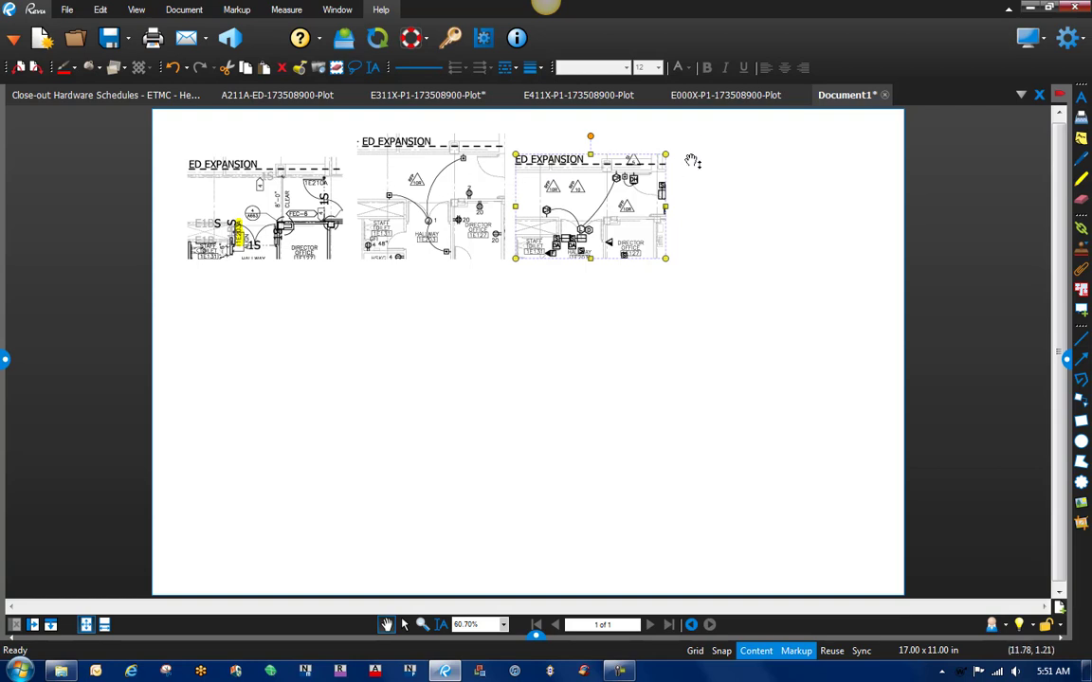
# Step: Take a snapshot of the POWER symbol legend on the E000X electrical symbols sheet
pyautogui.click(682, 98)
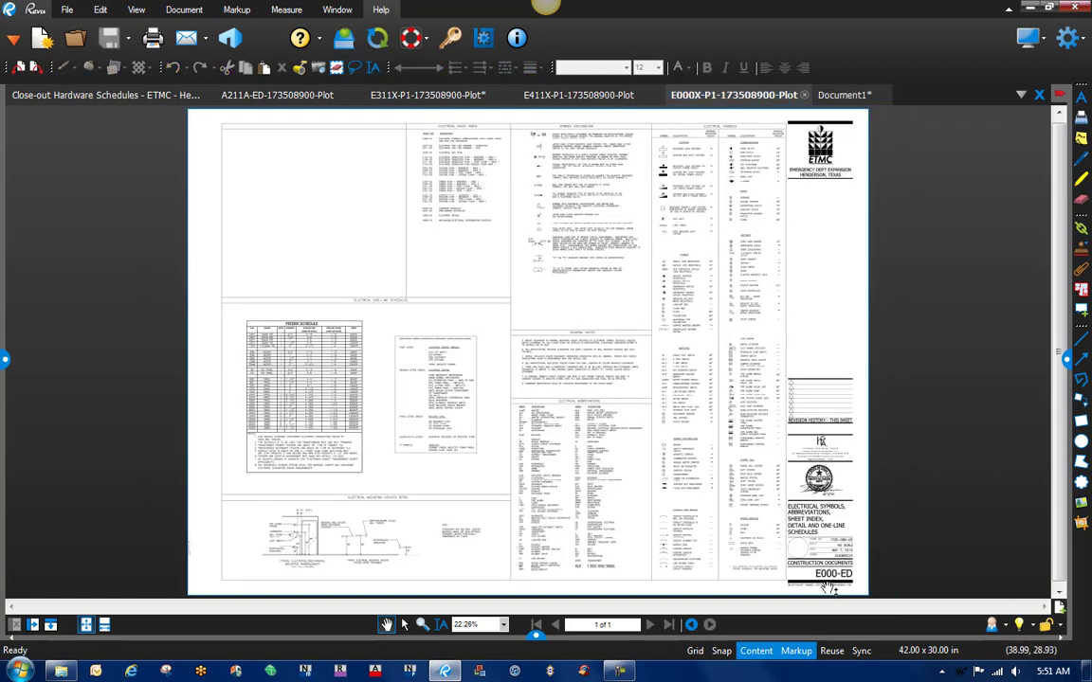
pyautogui.scroll(4, 720, 384)
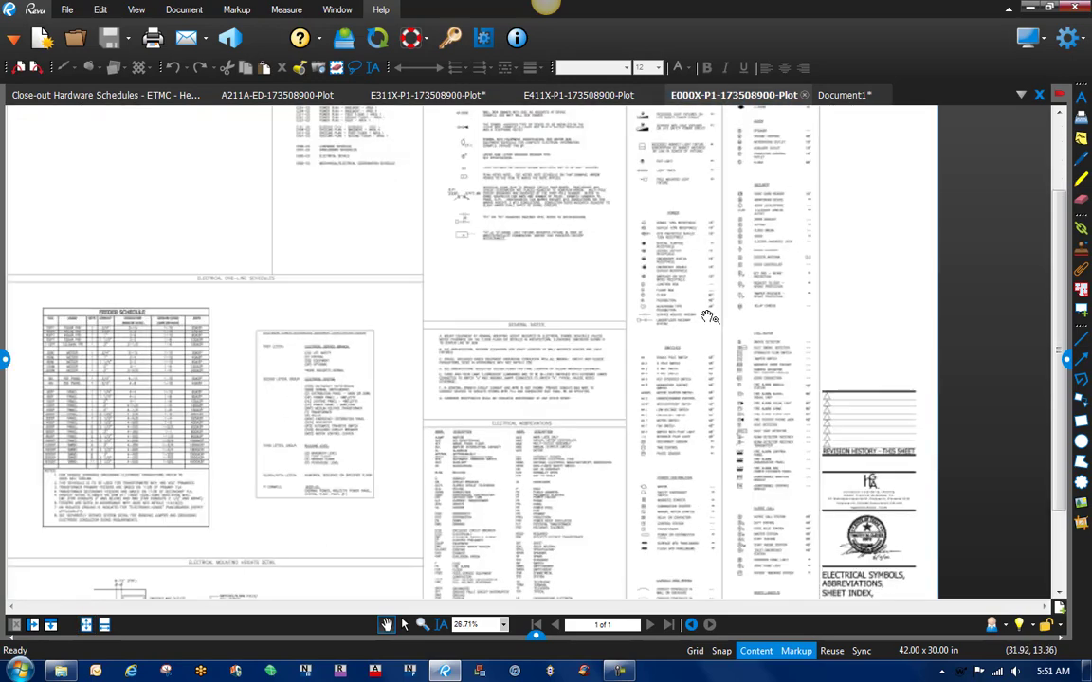
pyautogui.scroll(3, 666, 274)
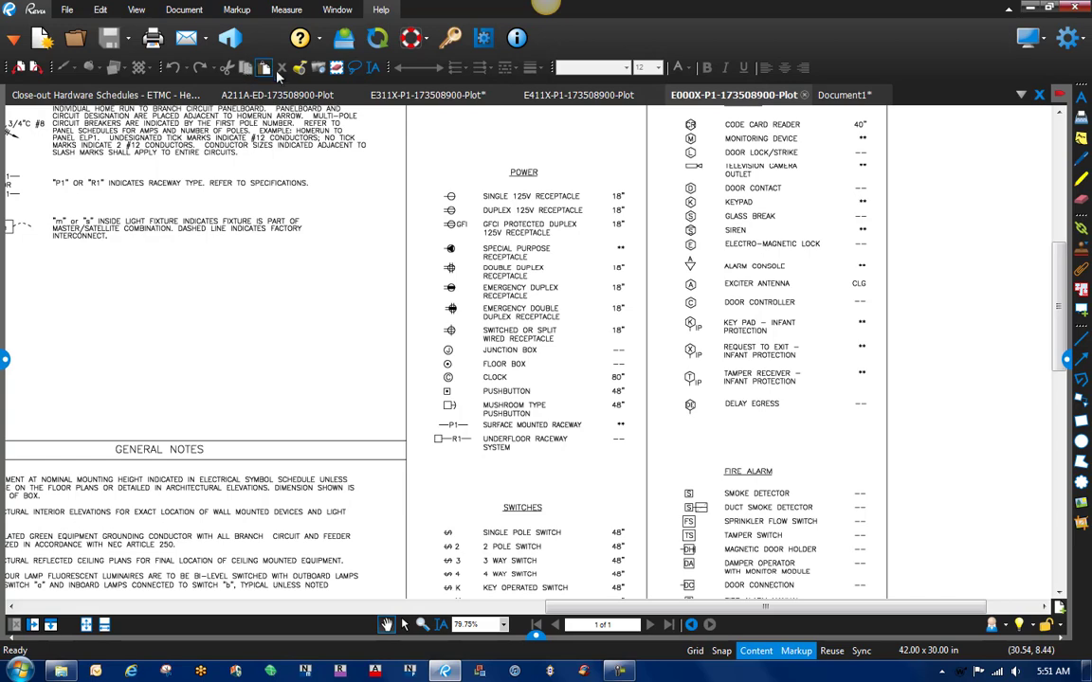
pyautogui.click(318, 68)
pyautogui.moveTo(429, 160); pyautogui.dragTo(649, 464)
# Step: Paste the POWER legend snapshot into Document1 and position it below the floor plan snapshot
pyautogui.click(843, 95)
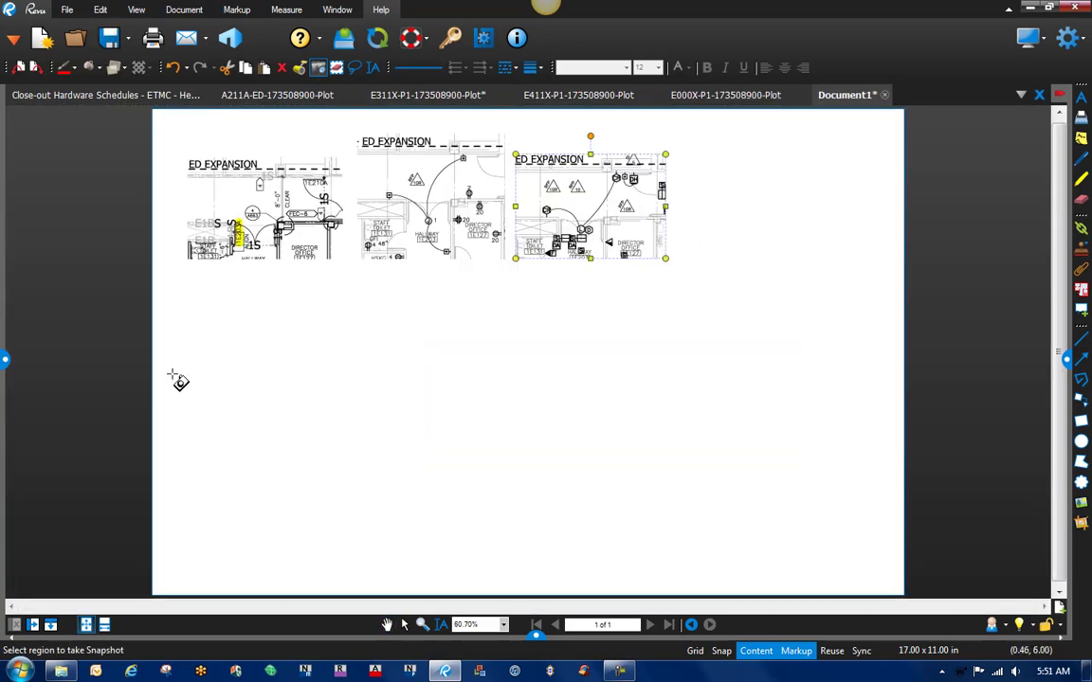
pyautogui.rightClick(169, 407)
pyautogui.click(180, 419)
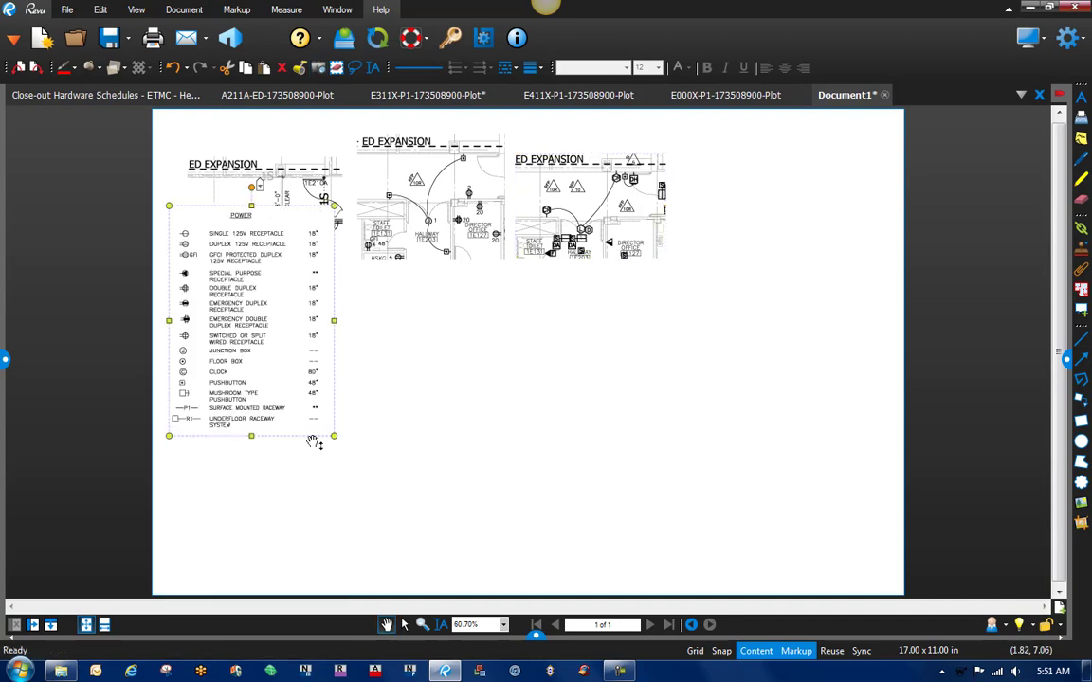
pyautogui.moveTo(272, 288); pyautogui.dragTo(273, 342)
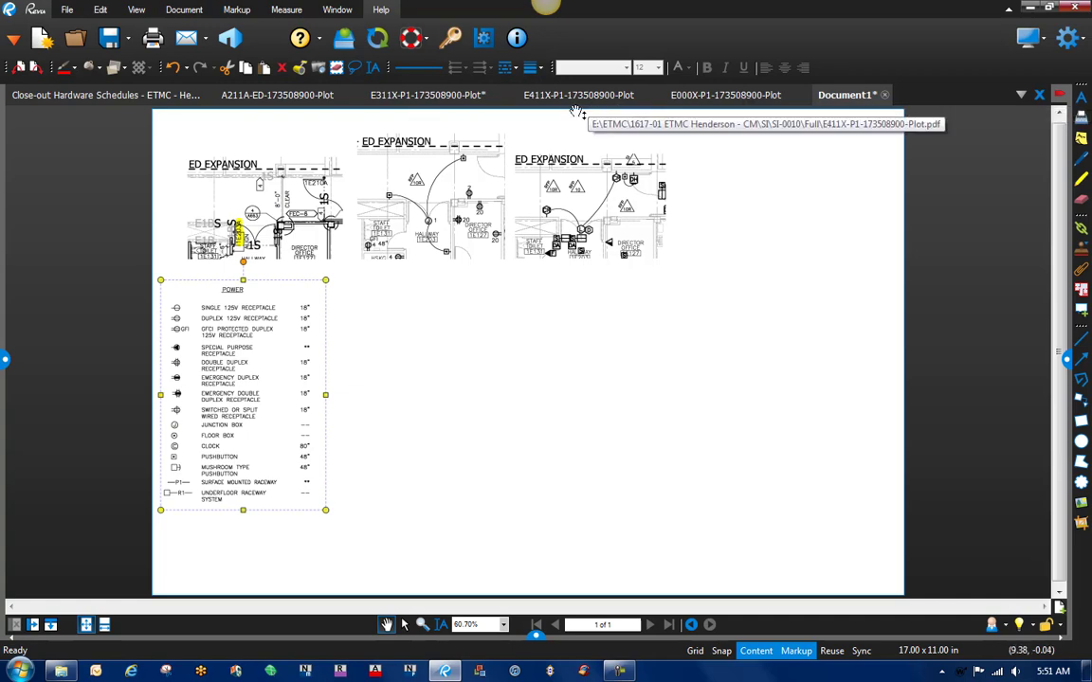
# Step: Take a snapshot of the SECURITY symbol legend on the E000X sheet, from its heading through the DELAY EGRESS entry
pyautogui.click(739, 96)
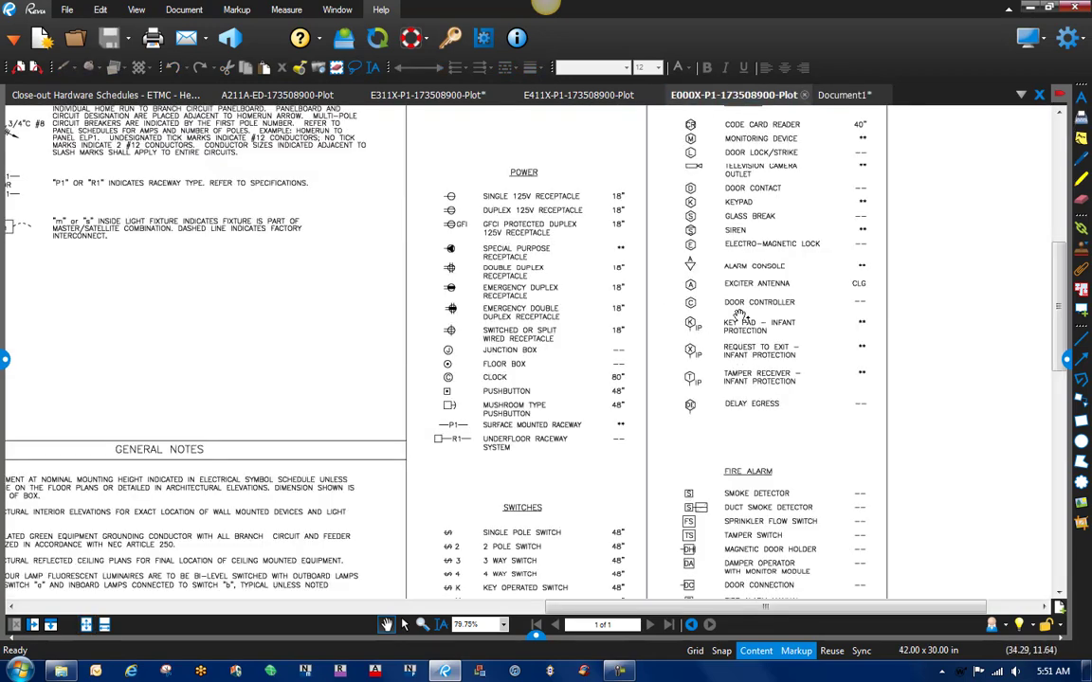
pyautogui.moveTo(755, 193); pyautogui.dragTo(668, 245)
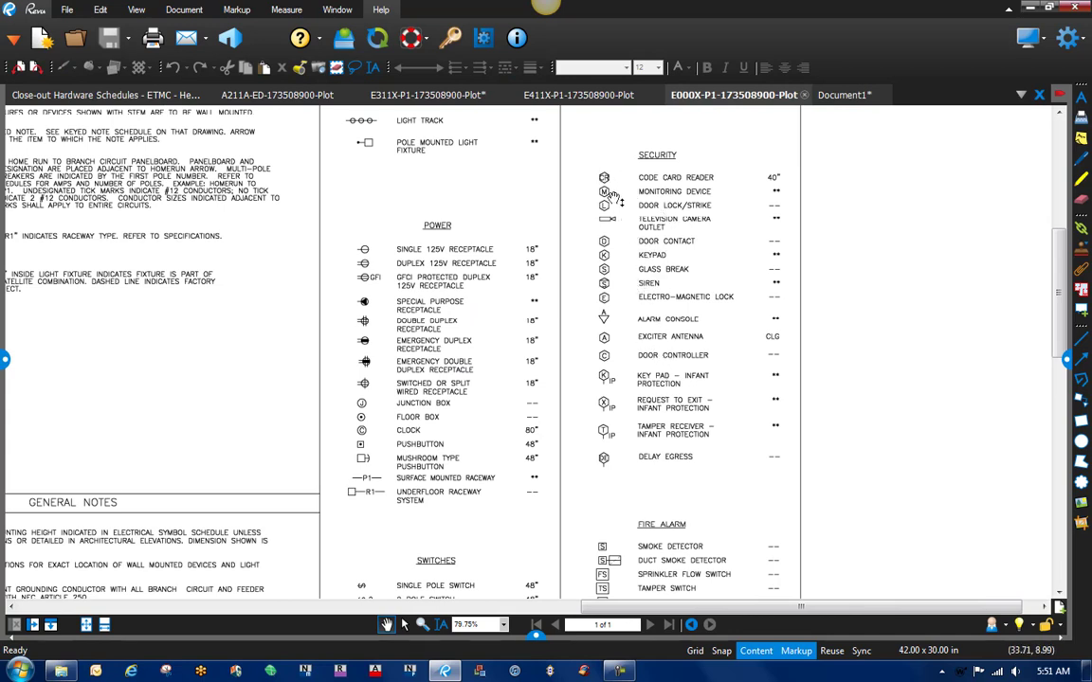
pyautogui.click(318, 69)
pyautogui.moveTo(583, 140); pyautogui.dragTo(807, 480)
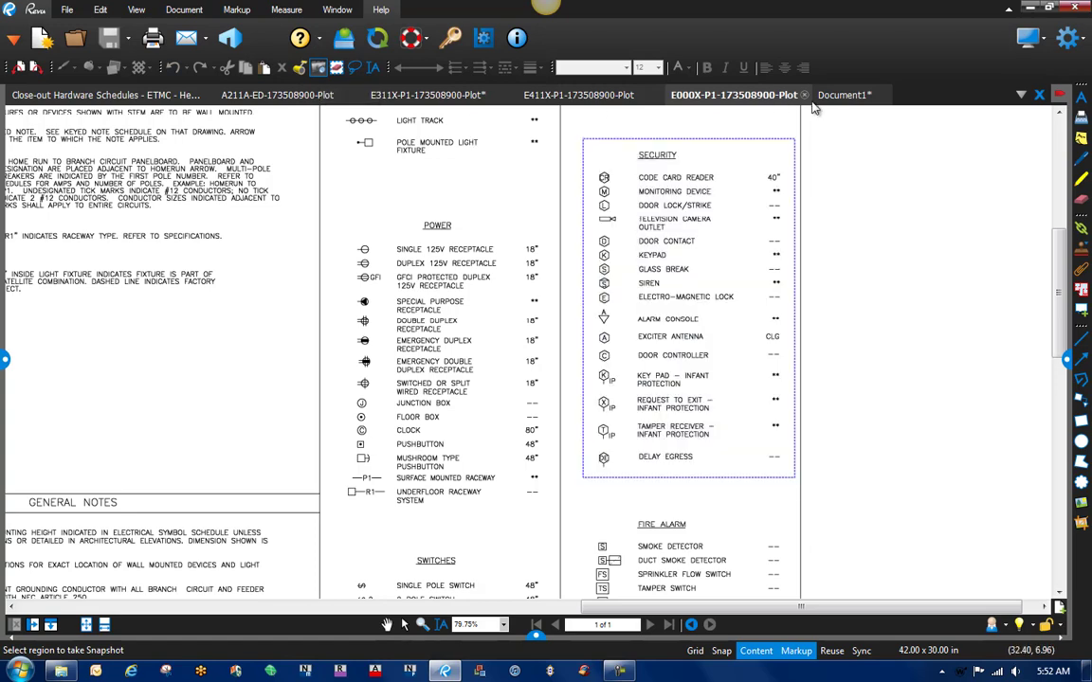
# Step: Paste the SECURITY legend snapshot into Document1 and position it to the right of the POWER legend
pyautogui.click(829, 95)
pyautogui.rightClick(346, 462)
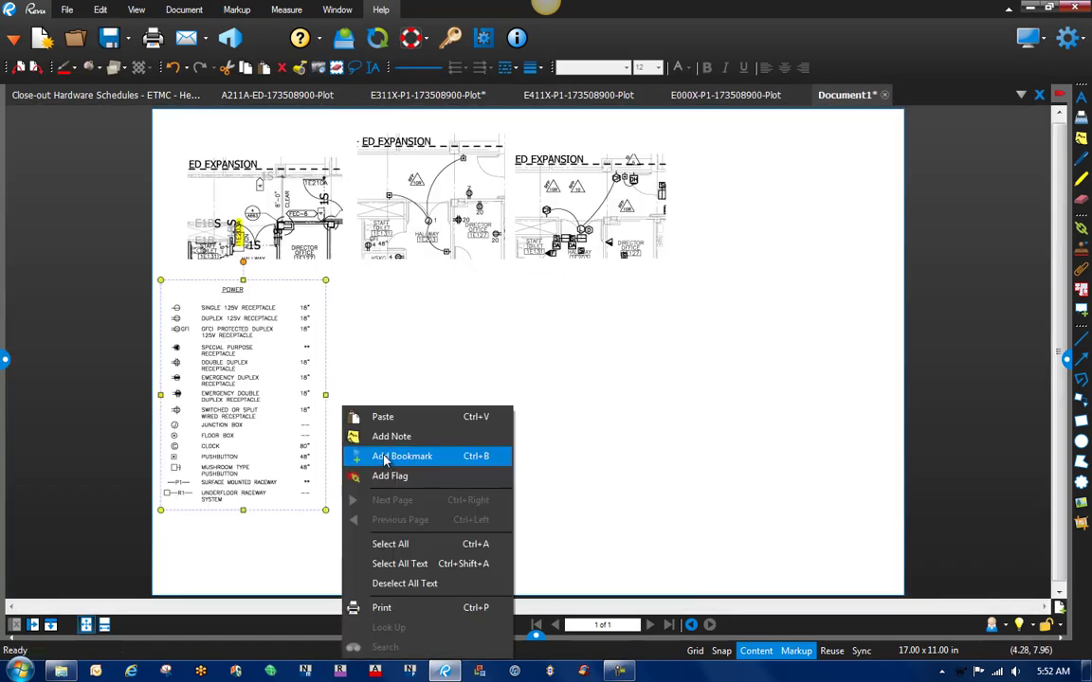
pyautogui.click(377, 419)
pyautogui.moveTo(419, 274); pyautogui.dragTo(405, 336)
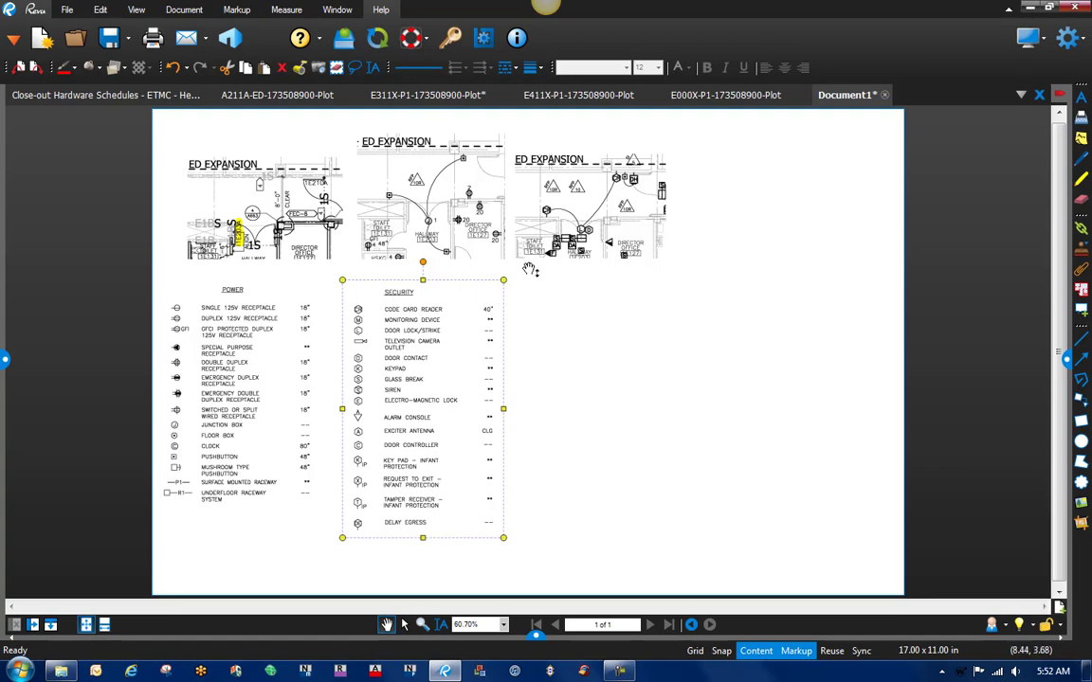
# Step: Look up door 1E203A in the hardware schedule's door index and show page 26 with its hardware set as a full page
pyautogui.click(109, 98)
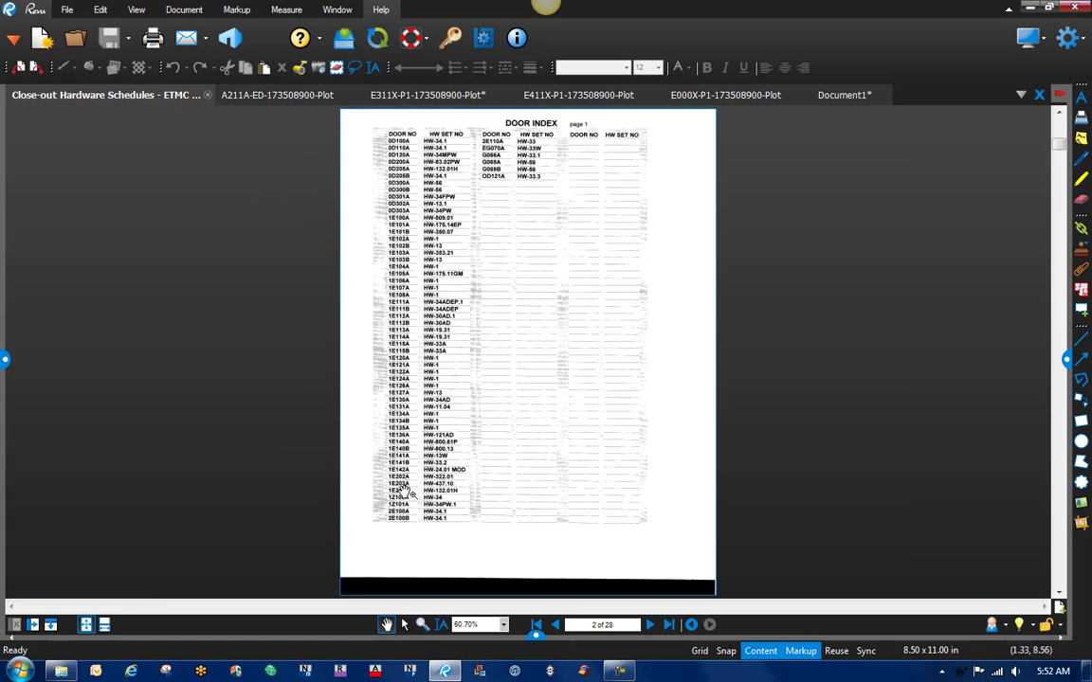
pyautogui.scroll(5, 407, 490)
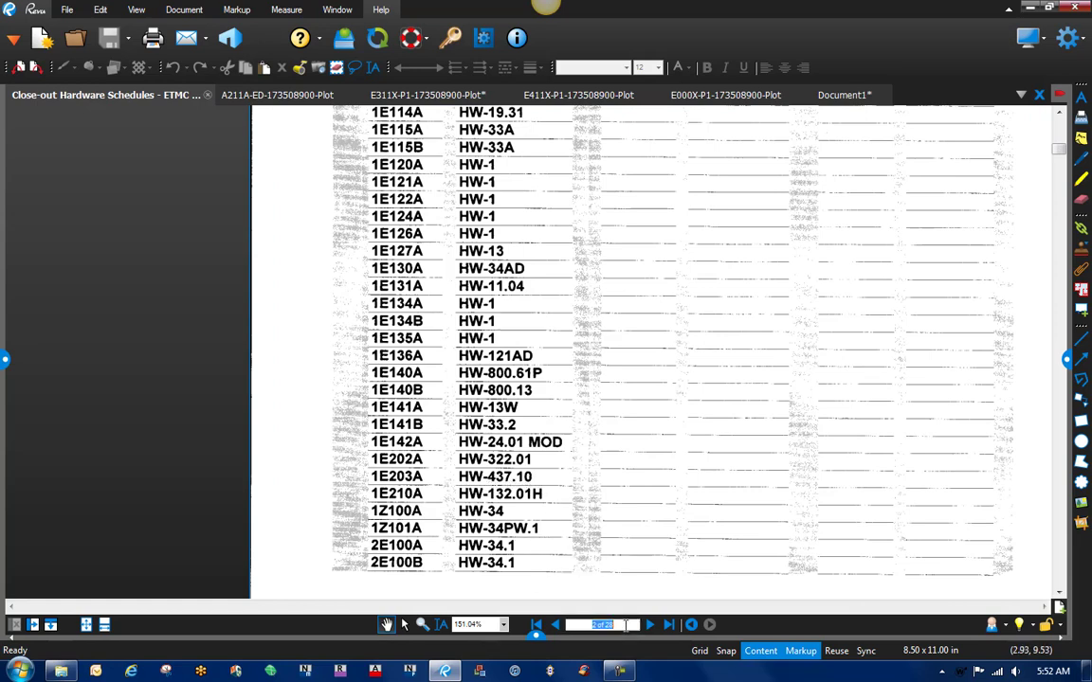
pyautogui.press('Return')
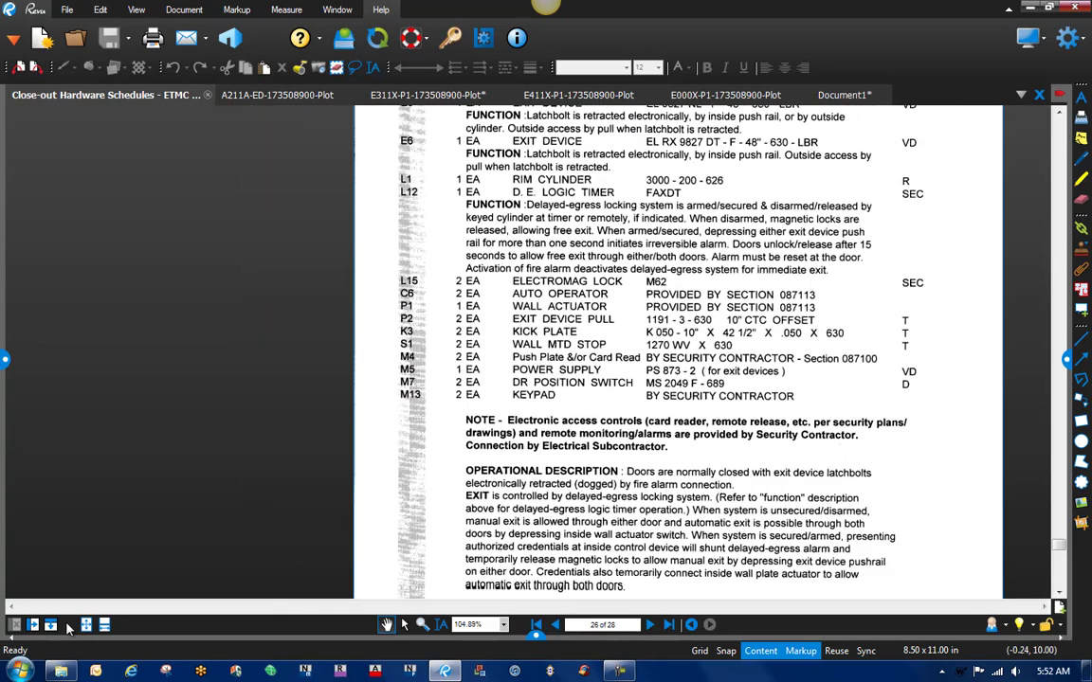
pyautogui.click(86, 624)
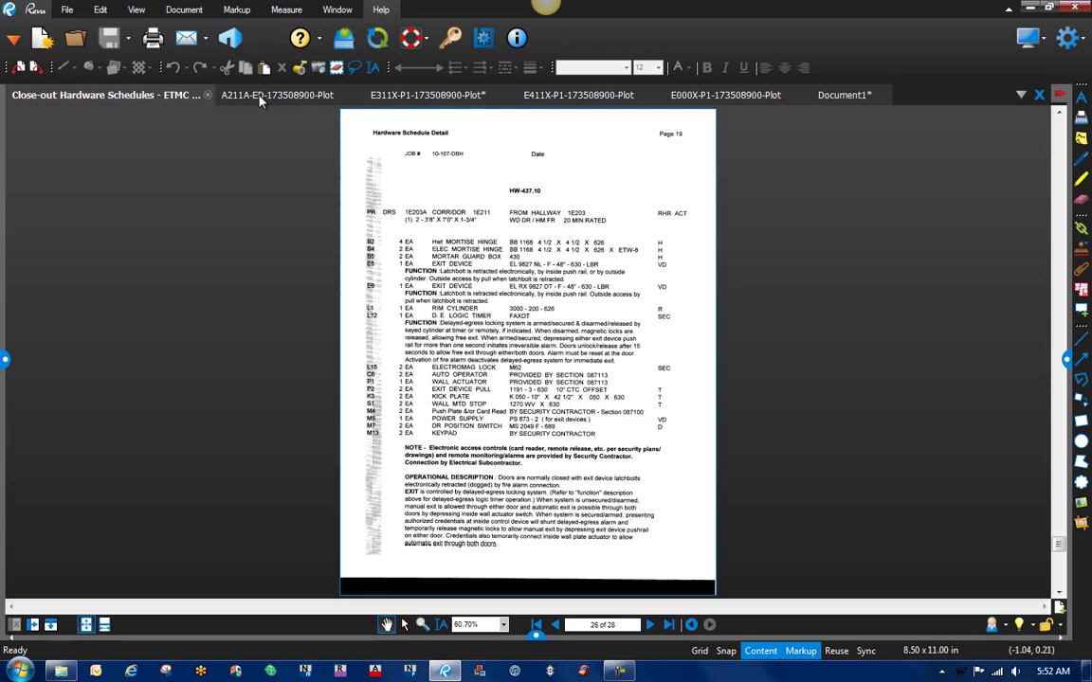
# Step: Check the preceding schedule pages, return to page 26, and take a snapshot of the whole HW-437.10 hardware set
pyautogui.scroll(2, 455, 233)
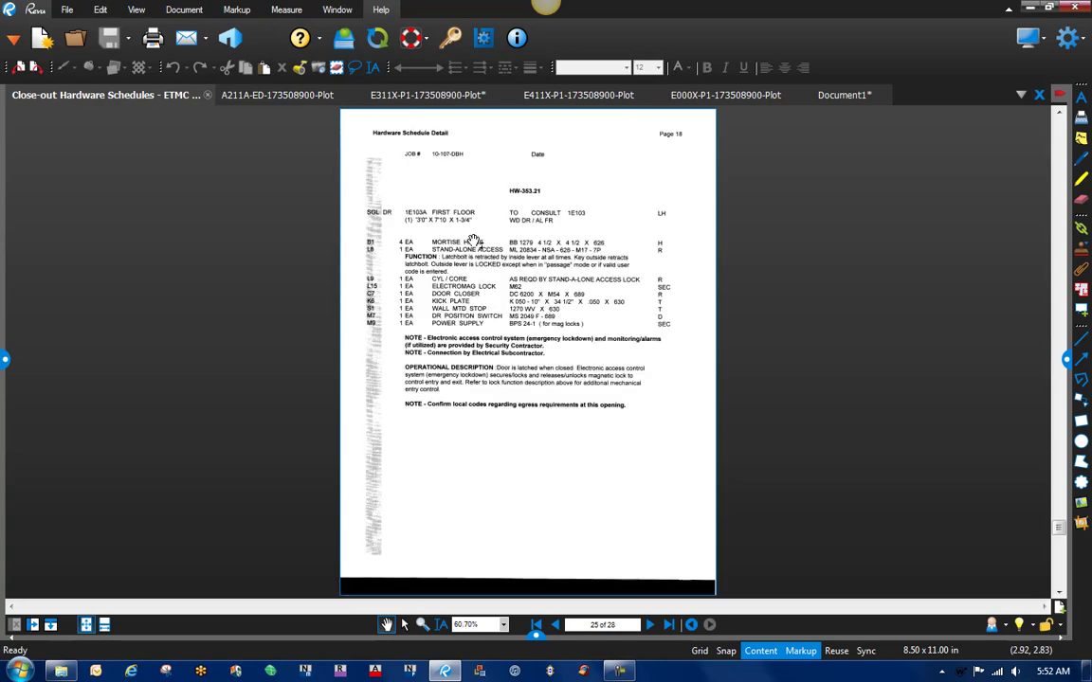
pyautogui.scroll(2, 446, 230)
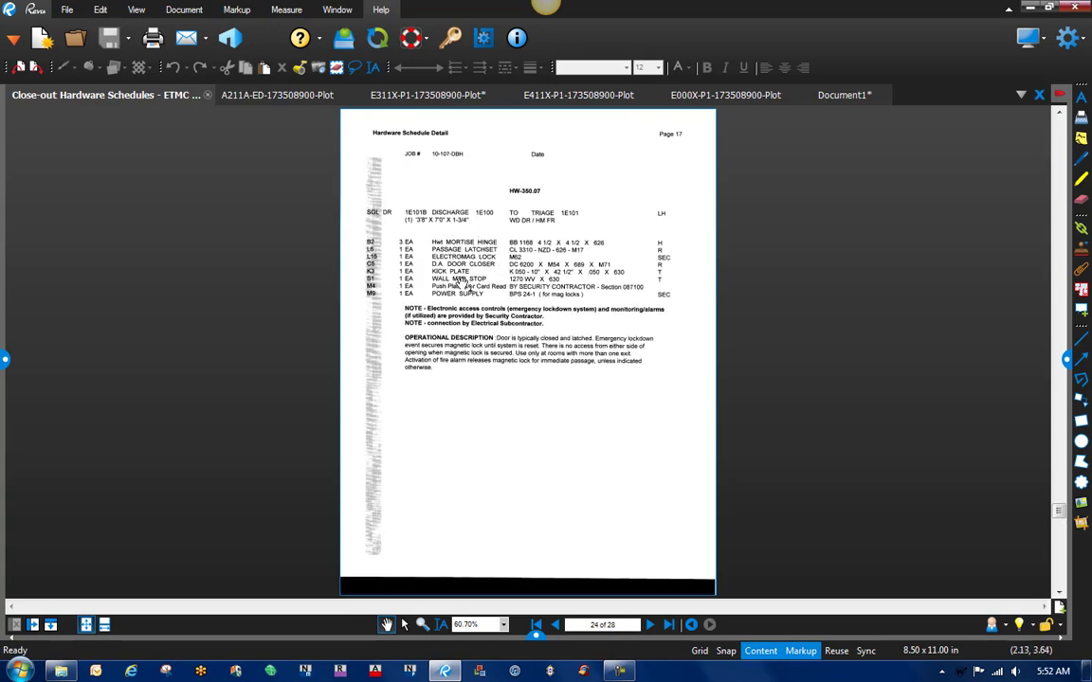
pyautogui.scroll(-2, 464, 242)
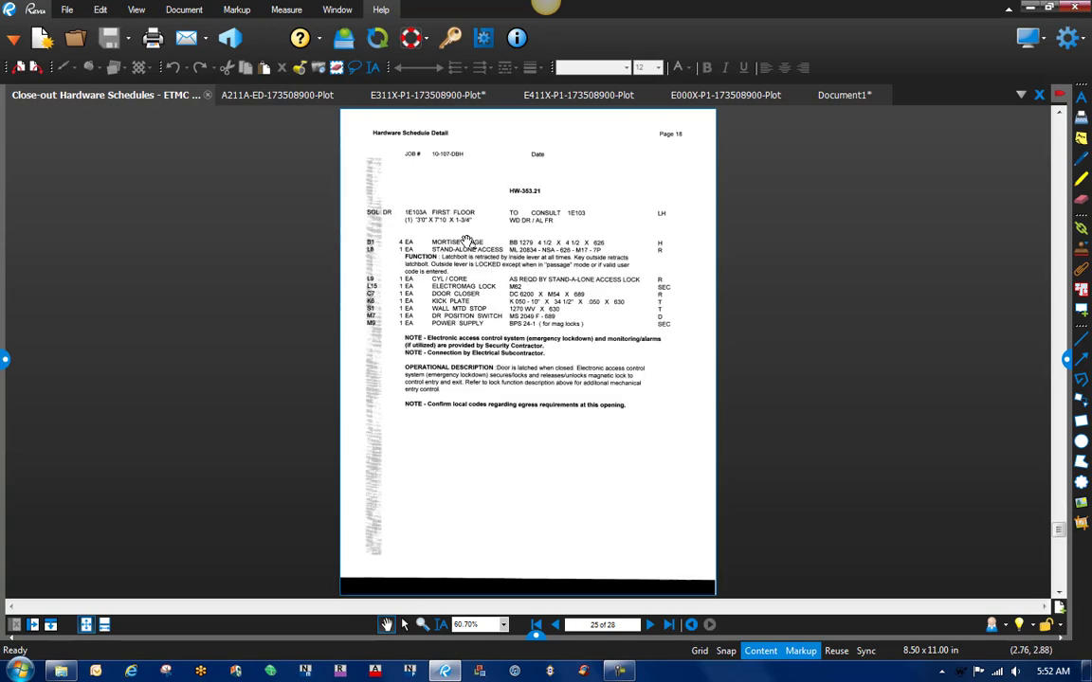
pyautogui.scroll(-2, 465, 243)
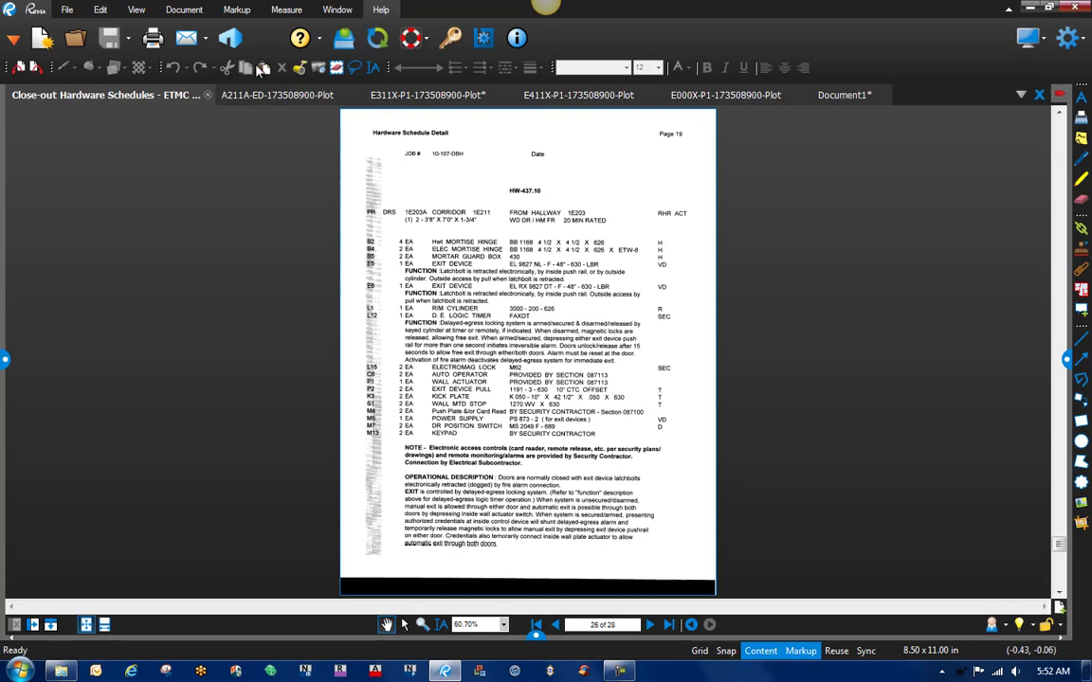
pyautogui.click(322, 68)
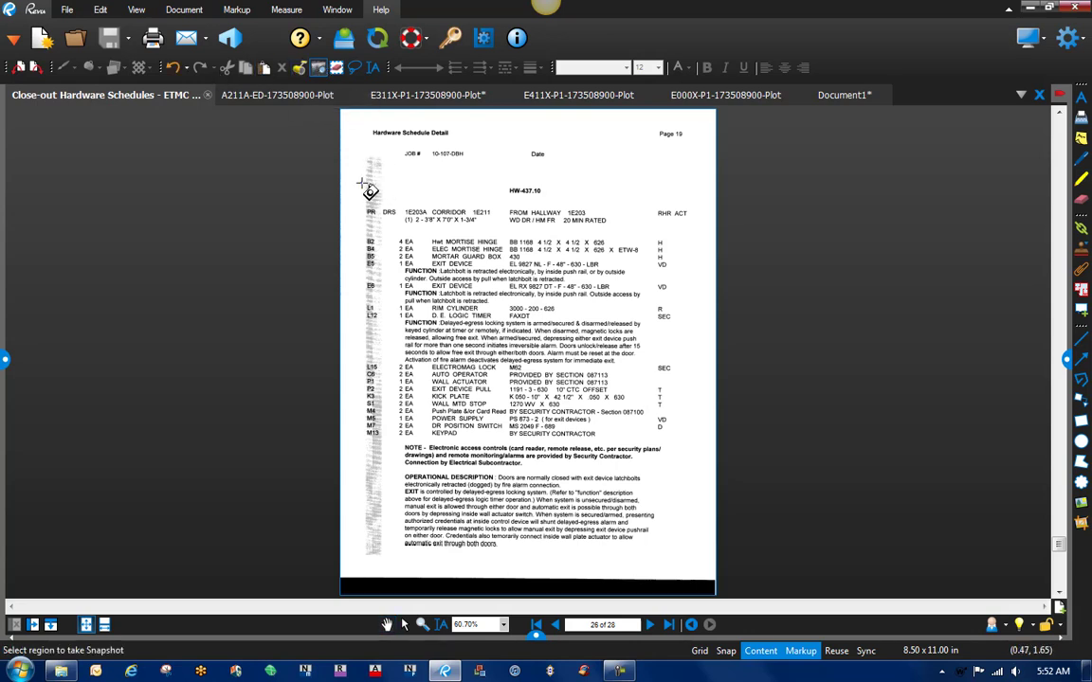
pyautogui.moveTo(361, 181); pyautogui.dragTo(697, 555)
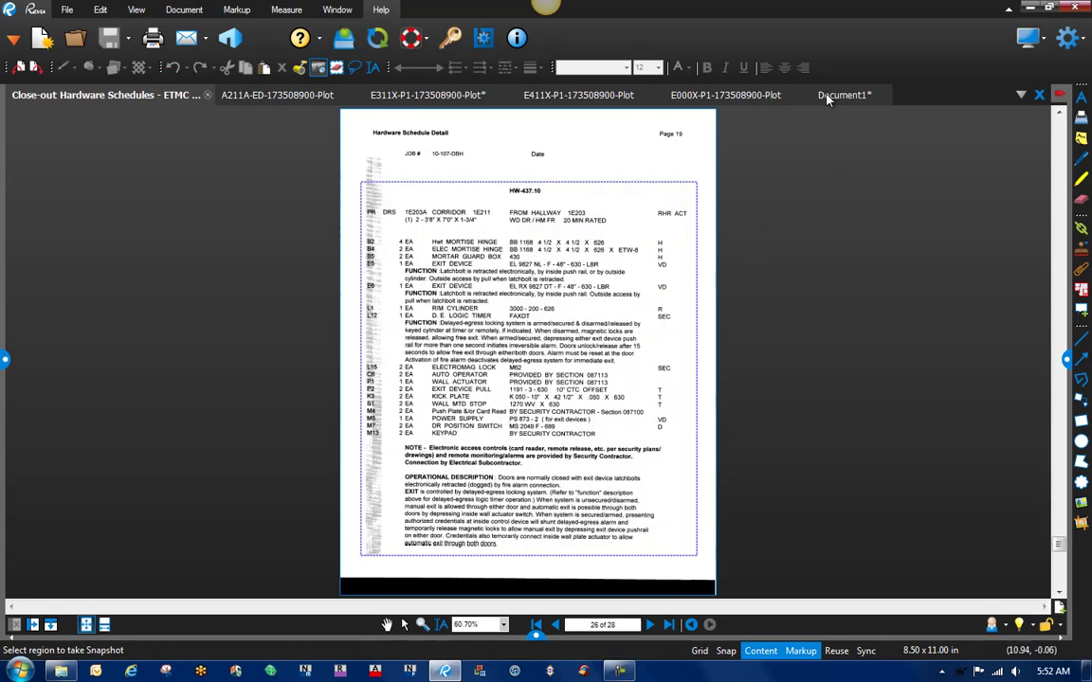
# Step: Paste the HW-437.10 hardware set snapshot into Document1 and shift it down and left on the sheet's right side
pyautogui.click(827, 99)
pyautogui.rightClick(654, 380)
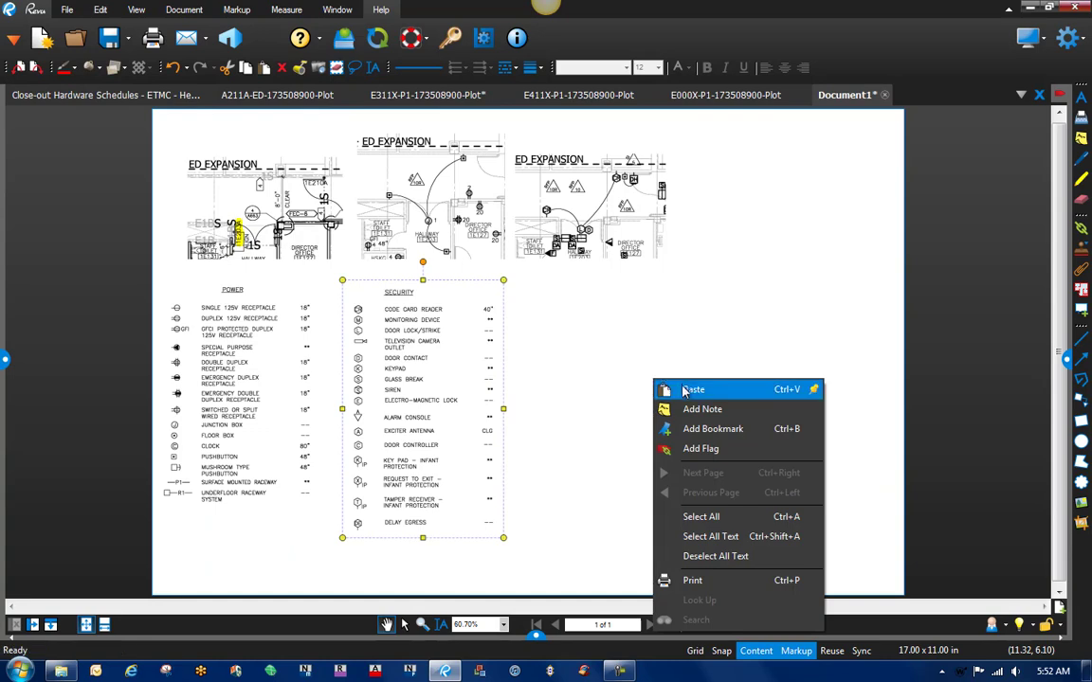
pyautogui.click(684, 390)
pyautogui.moveTo(766, 239); pyautogui.dragTo(735, 280)
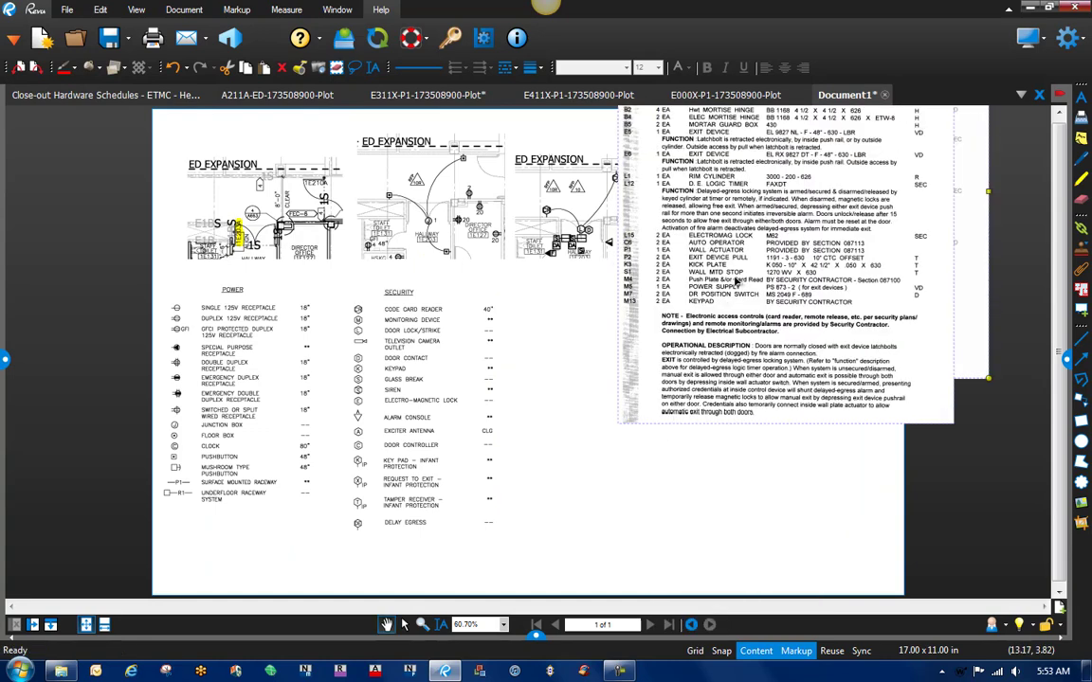
# Step: Take a snapshot of the HW-437.10 ENTRY description on page 27 of the hardware schedule
pyautogui.click(142, 94)
pyautogui.scroll(-2, 513, 230)
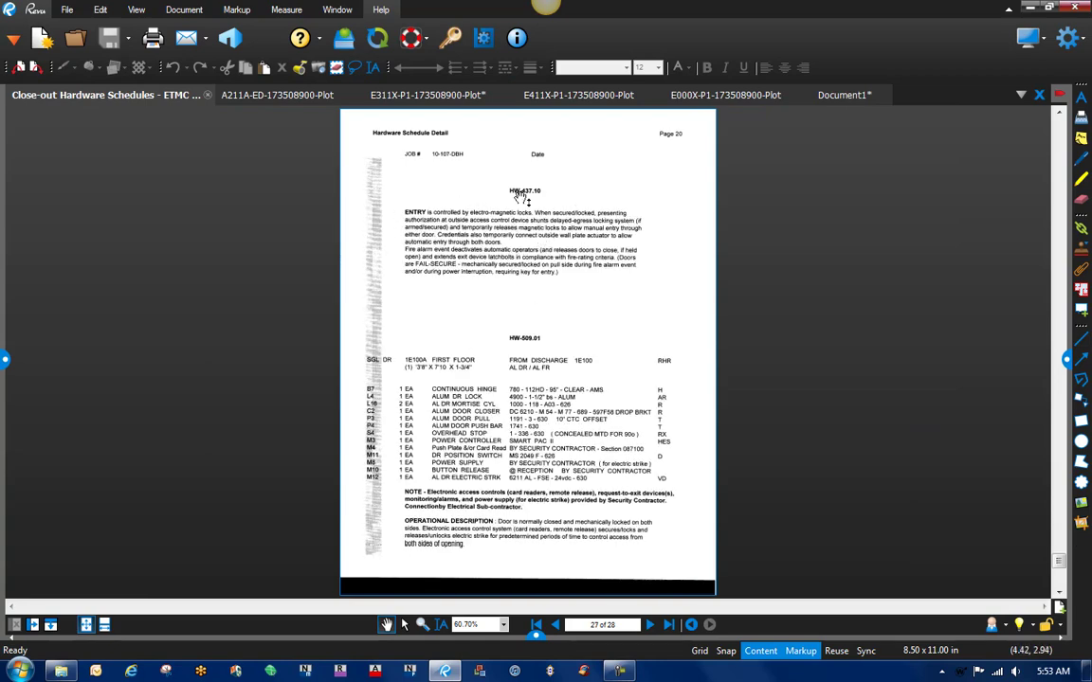
pyautogui.click(317, 68)
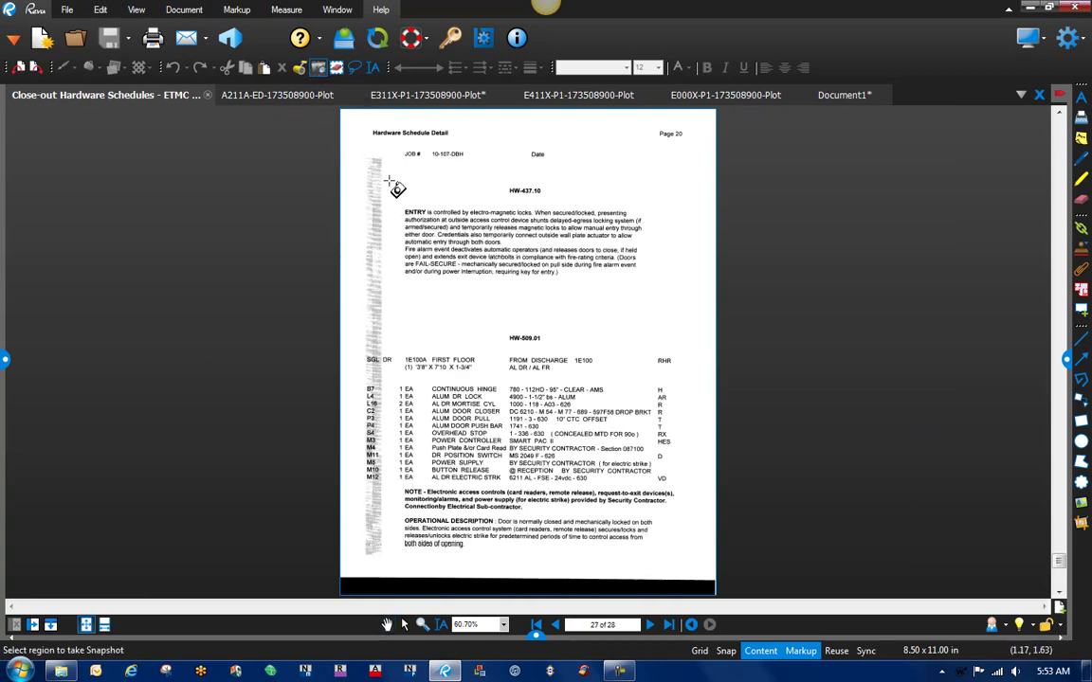
pyautogui.moveTo(395, 183); pyautogui.dragTo(658, 292)
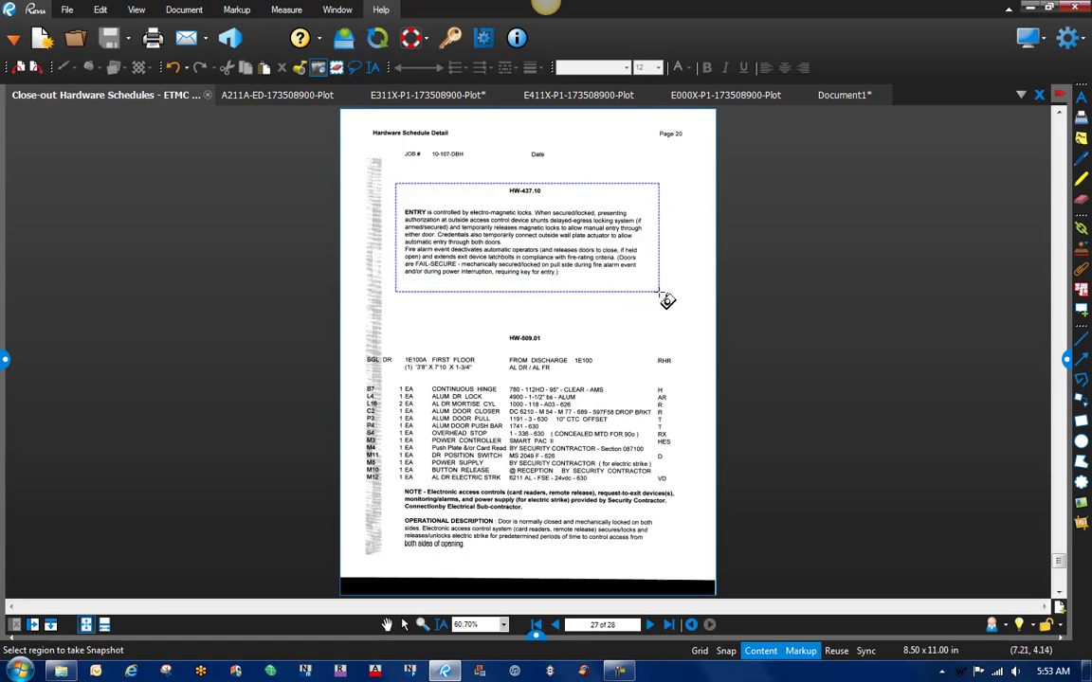
# Step: Paste the ENTRY description near the lower right corner of the Document1 sheet and move the hardware set snapshot directly above it
pyautogui.click(844, 95)
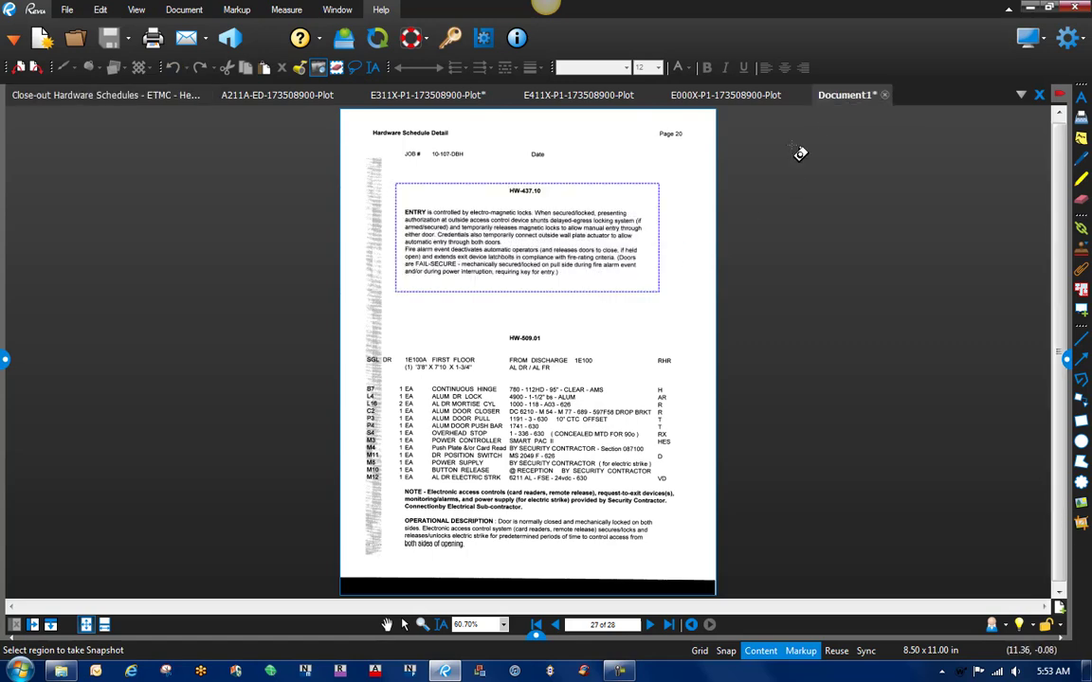
pyautogui.rightClick(611, 548)
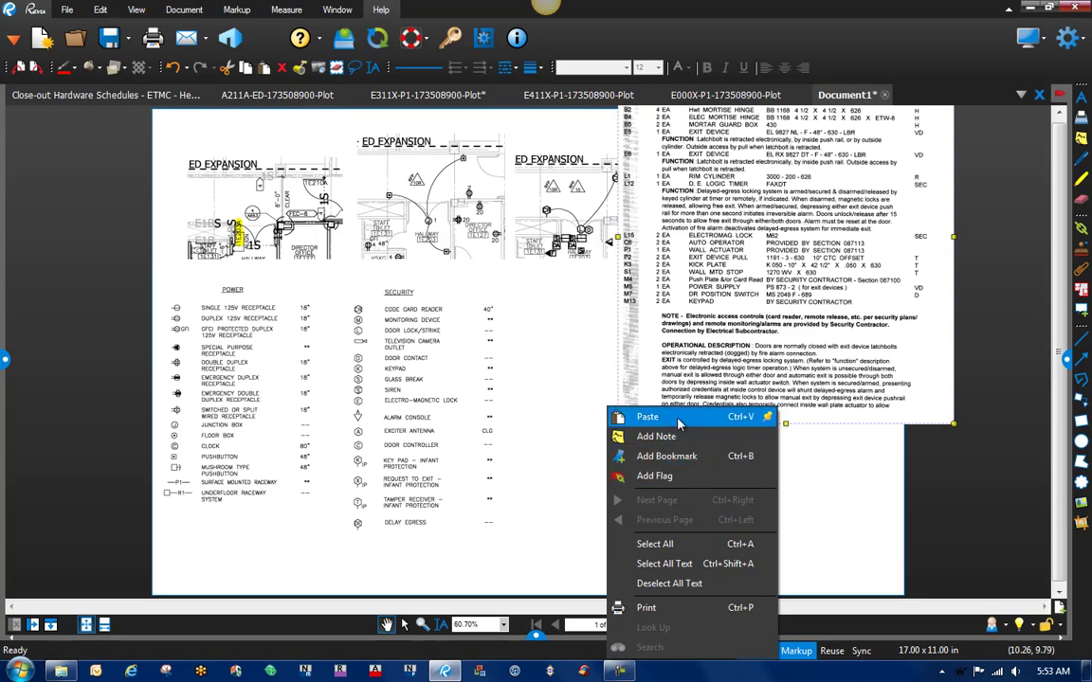
pyautogui.click(653, 414)
pyautogui.moveTo(727, 491); pyautogui.dragTo(728, 535)
pyautogui.moveTo(757, 379); pyautogui.dragTo(722, 418)
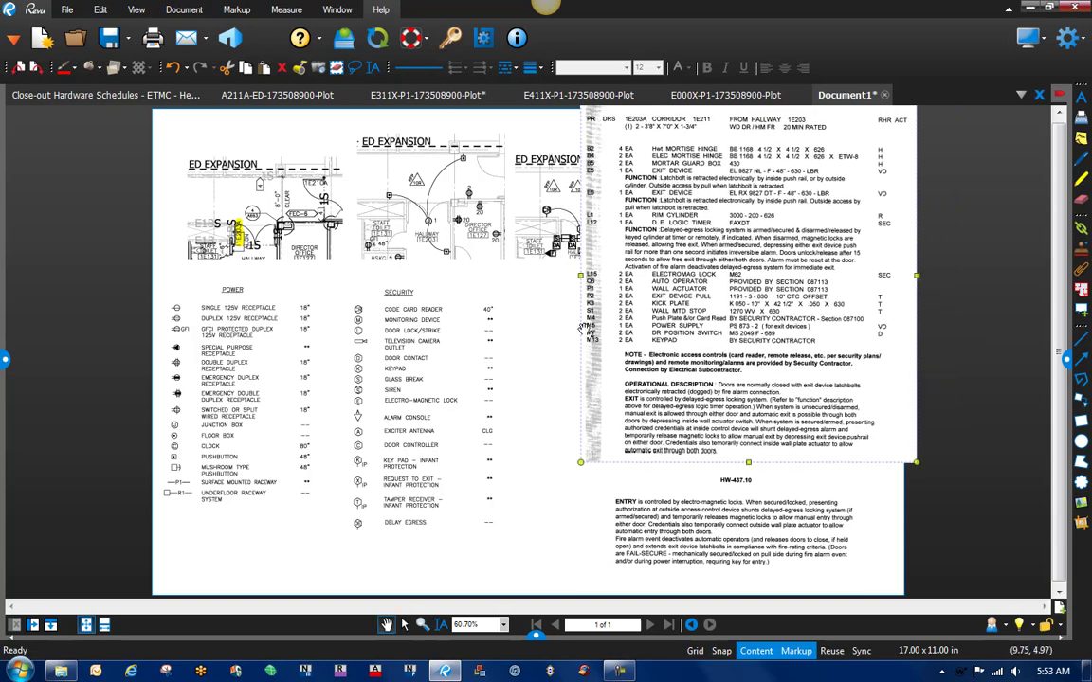
# Step: Shrink the SECURITY legend and place it near the sheet's lower edge, left of the hardware set snapshots
pyautogui.moveTo(506, 317); pyautogui.dragTo(503, 278)
pyautogui.click(413, 369)
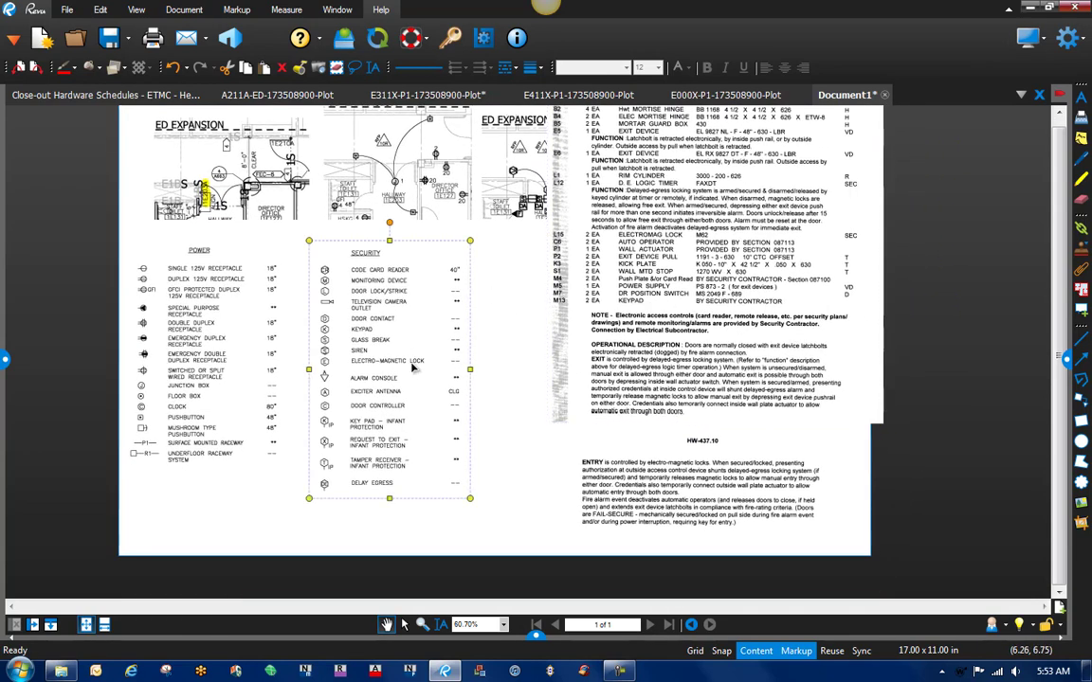
pyautogui.moveTo(516, 229); pyautogui.dragTo(507, 322)
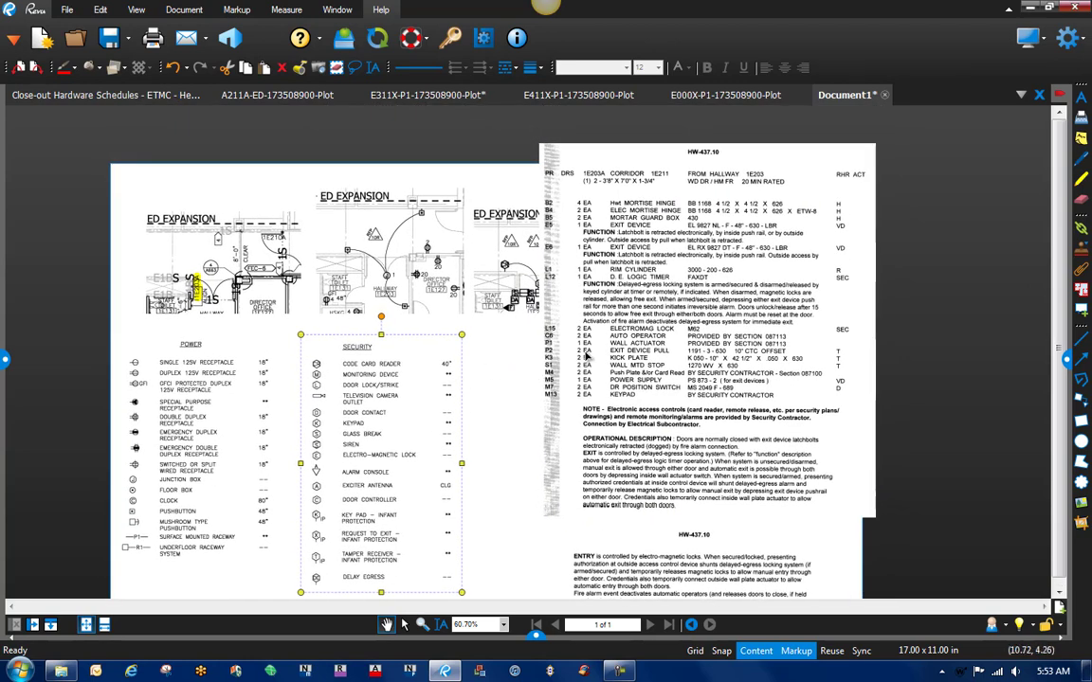
pyautogui.moveTo(489, 398); pyautogui.dragTo(502, 321)
pyautogui.moveTo(474, 516); pyautogui.dragTo(434, 489)
# Step: Shrink the POWER legend and move it down beside the left edge of the SECURITY legend
pyautogui.click(243, 424)
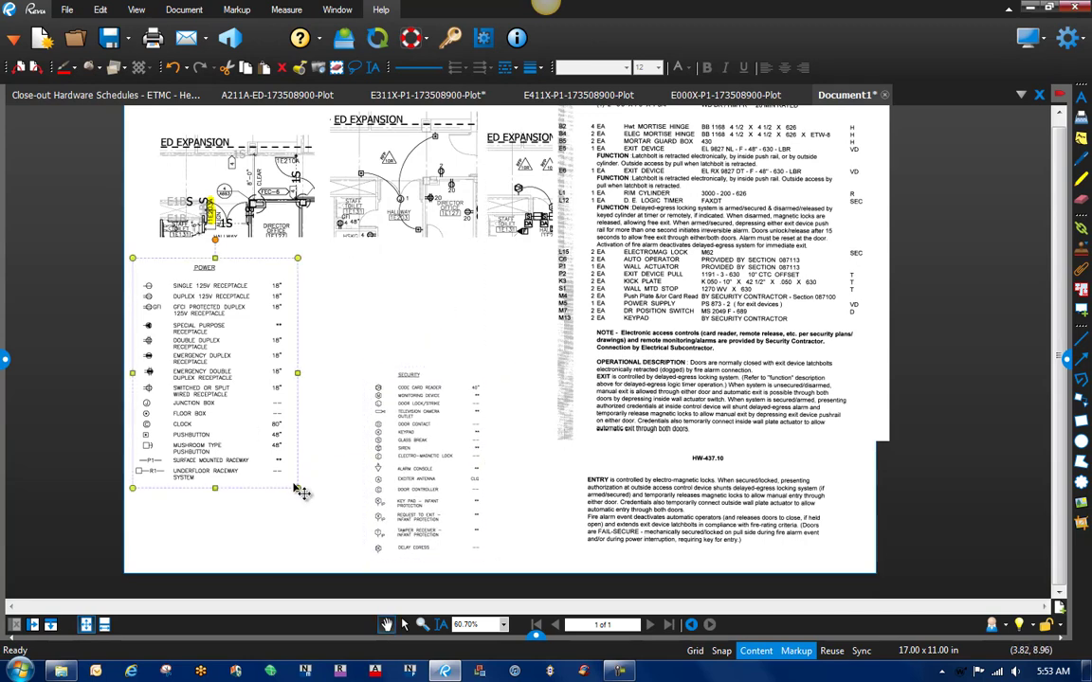
pyautogui.moveTo(297, 489); pyautogui.dragTo(268, 450)
pyautogui.moveTo(222, 360); pyautogui.dragTo(325, 478)
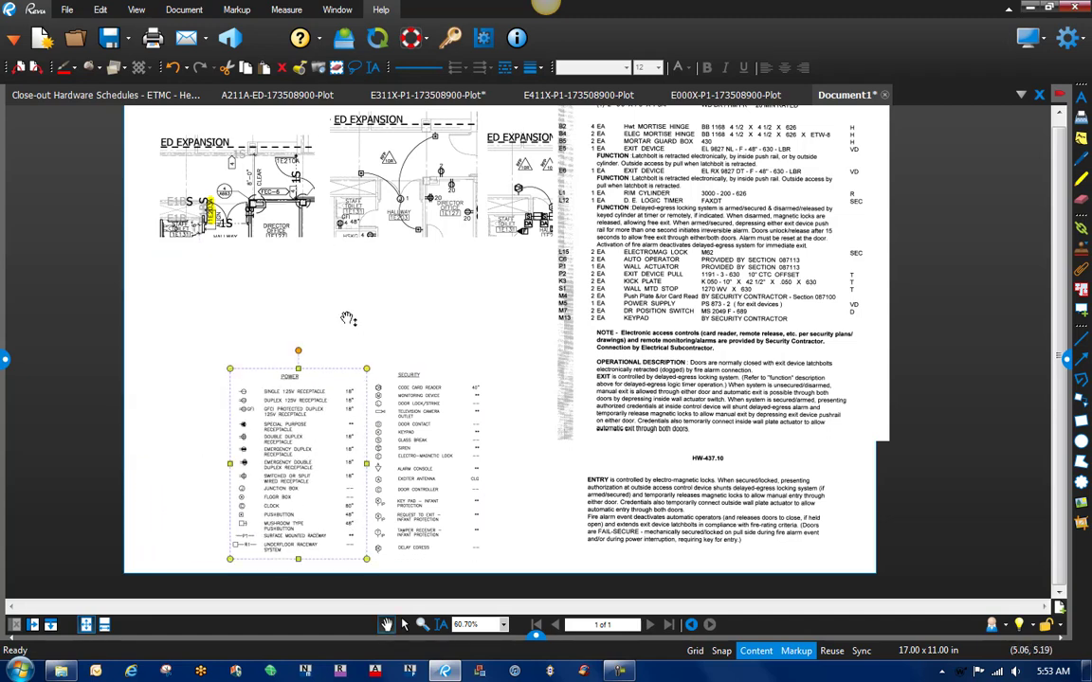
# Step: Move the power plan snapshot directly beneath the door plan snapshot and the security plan snapshot beside it, above the symbol legends
pyautogui.moveTo(396, 194)
pyautogui.mouseDown()
pyautogui.moveTo(307, 298)
pyautogui.moveTo(228, 323)
pyautogui.mouseUp()
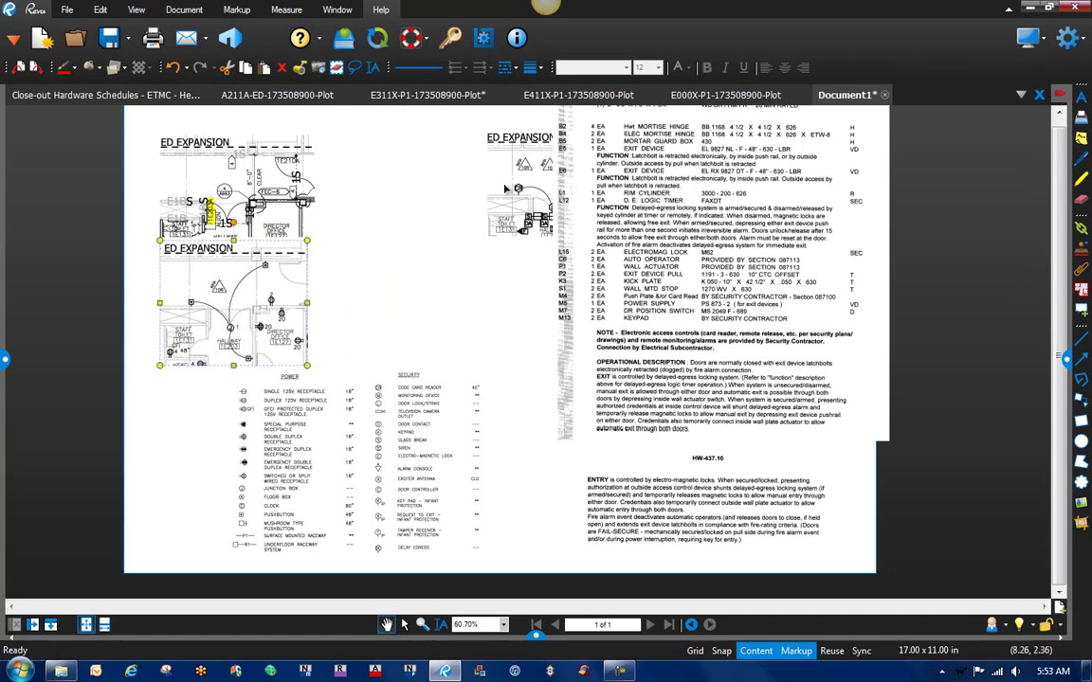
pyautogui.moveTo(517, 188)
pyautogui.mouseDown()
pyautogui.moveTo(312, 228)
pyautogui.moveTo(332, 305)
pyautogui.moveTo(360, 322)
pyautogui.moveTo(352, 318)
pyautogui.mouseUp()
pyautogui.click(271, 187)
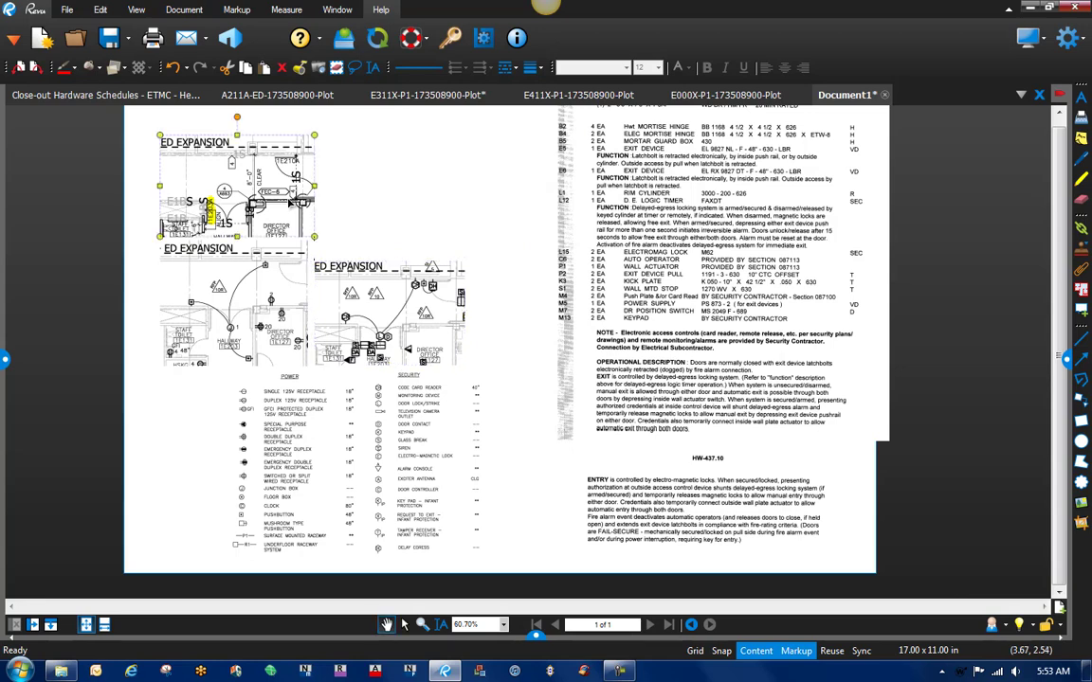
# Step: Shrink the HW-437.10 hardware set snapshot to fit within the sheet's upper right area and shift the ENTRY description left beneath it
pyautogui.moveTo(447, 196); pyautogui.dragTo(458, 279)
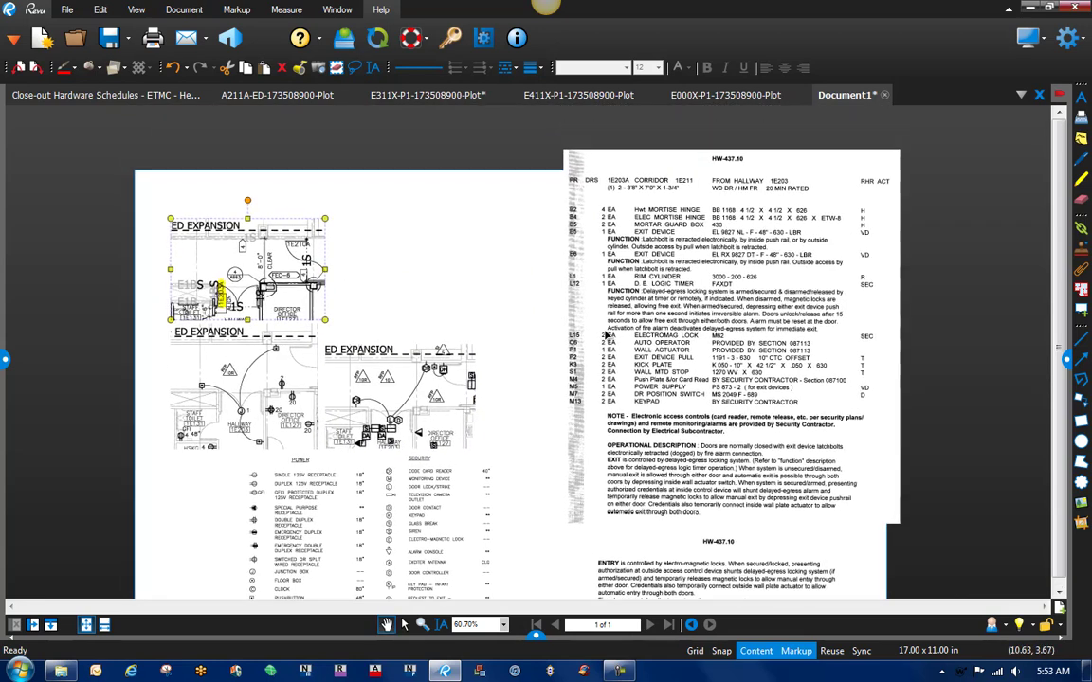
pyautogui.moveTo(668, 313); pyautogui.dragTo(676, 200)
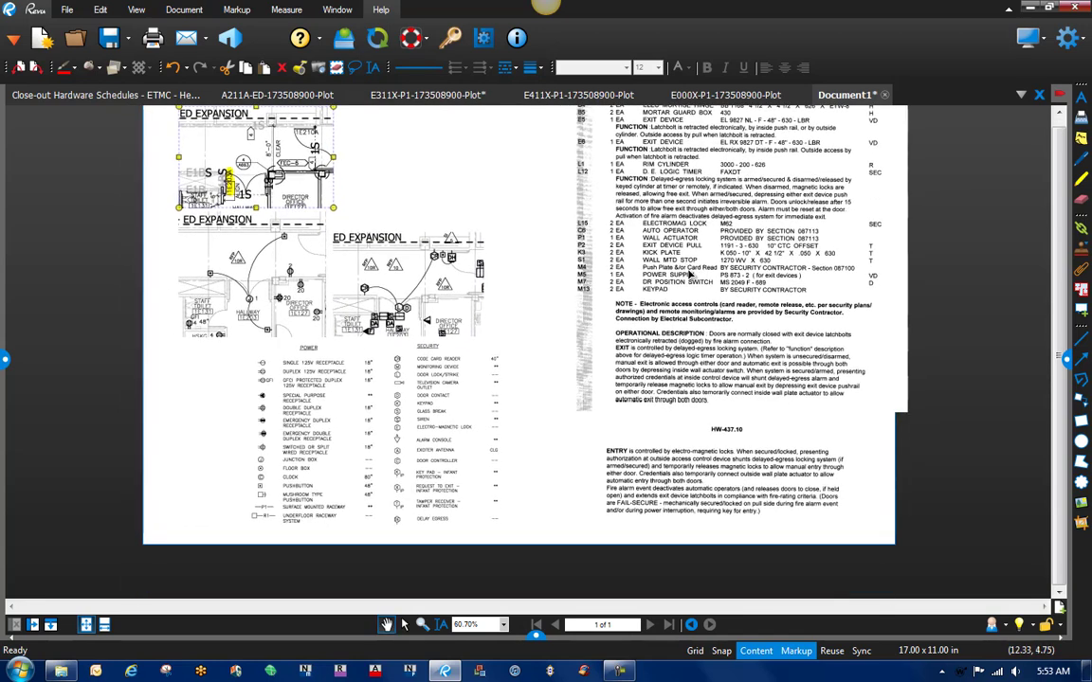
pyautogui.moveTo(689, 286); pyautogui.dragTo(646, 318)
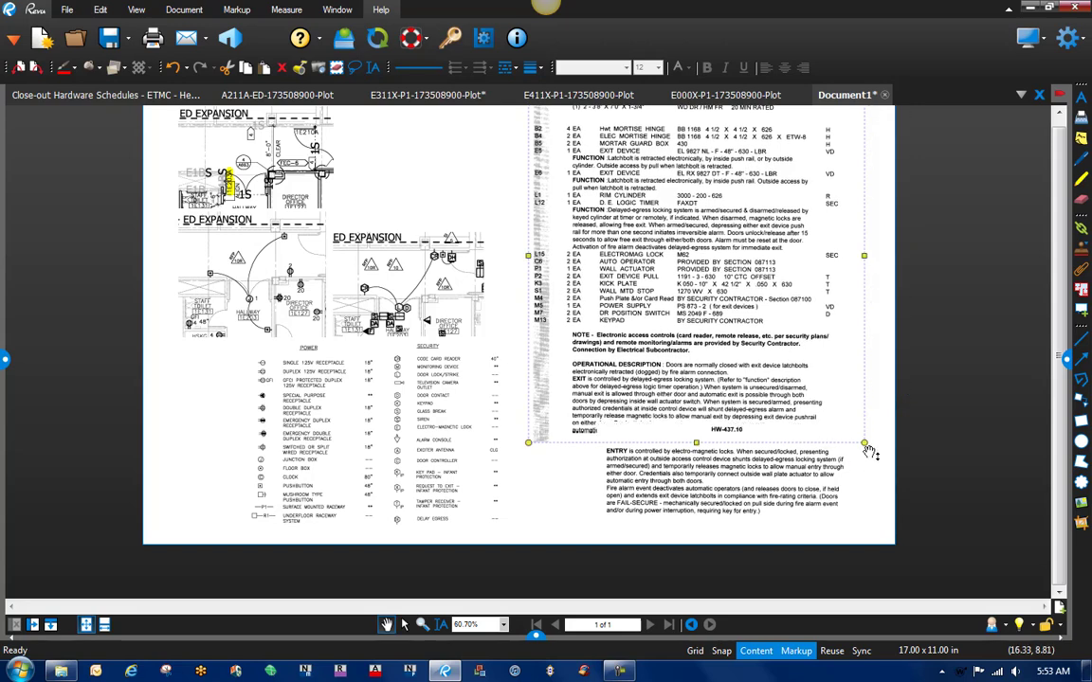
pyautogui.moveTo(871, 452); pyautogui.dragTo(846, 423)
pyautogui.scroll(3, 794, 340)
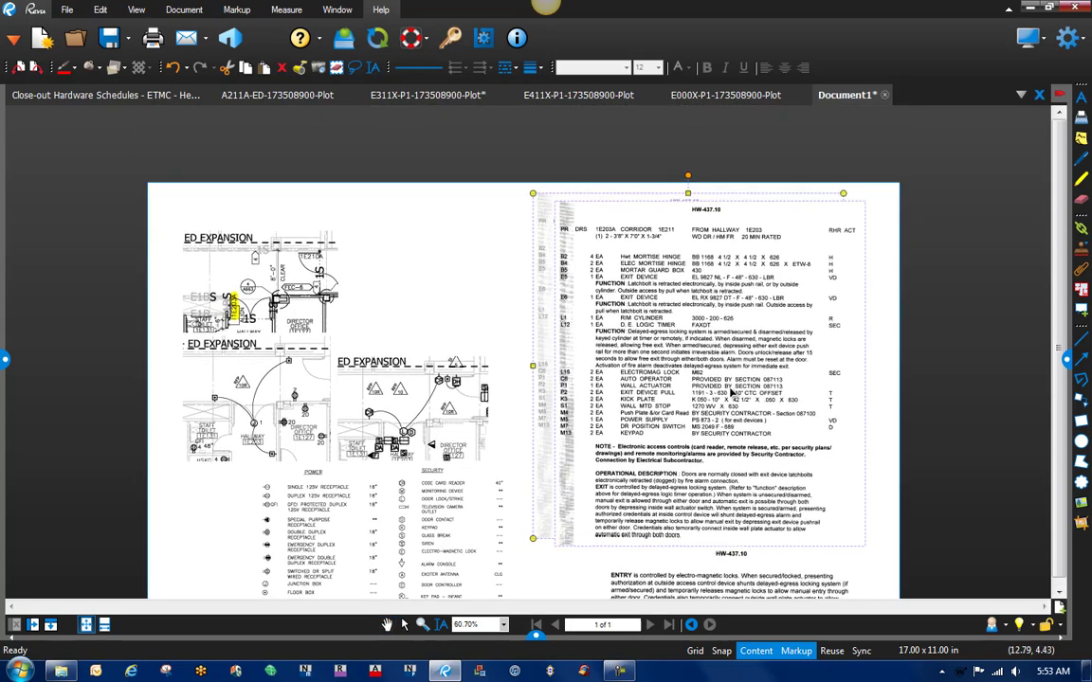
pyautogui.scroll(-2, 740, 392)
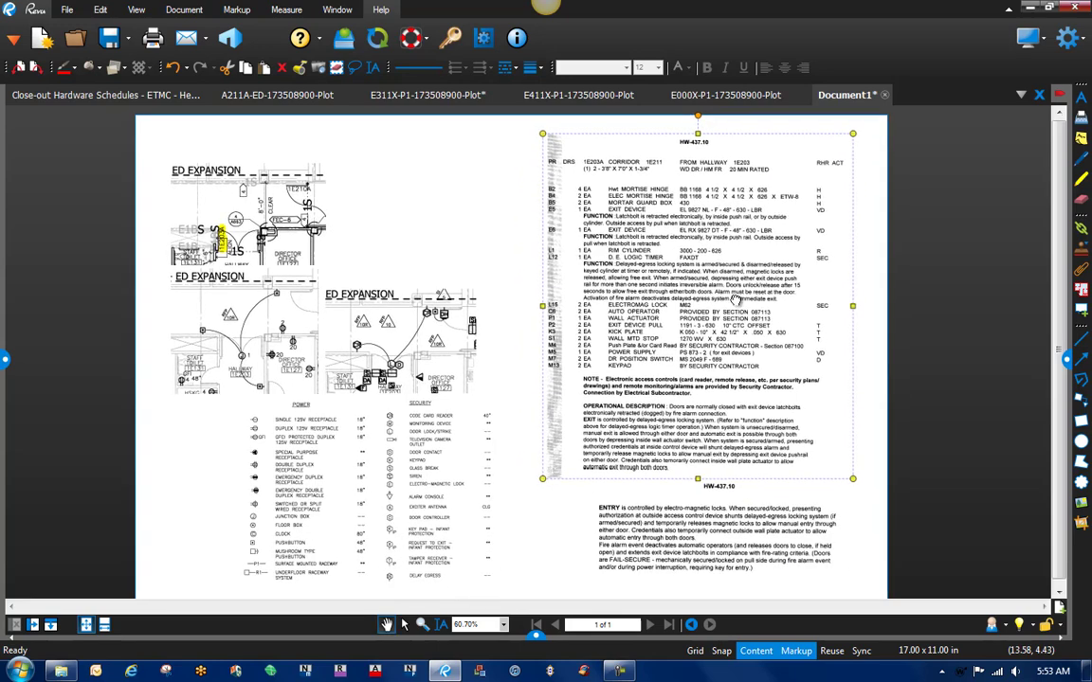
pyautogui.click(744, 523)
pyautogui.moveTo(736, 522); pyautogui.dragTo(715, 523)
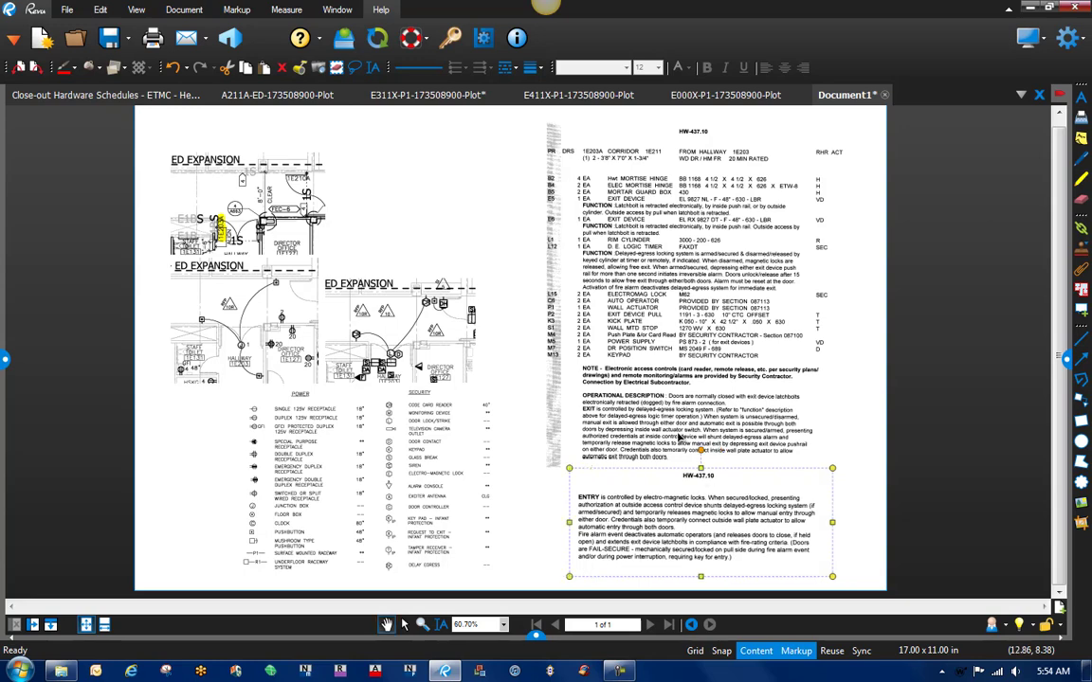
# Step: Add a text box about 4 by 0.86 inches reading "Door 1E203A" near the sheet's upper edge, left of the hardware set
pyautogui.moveTo(474, 215); pyautogui.dragTo(532, 254)
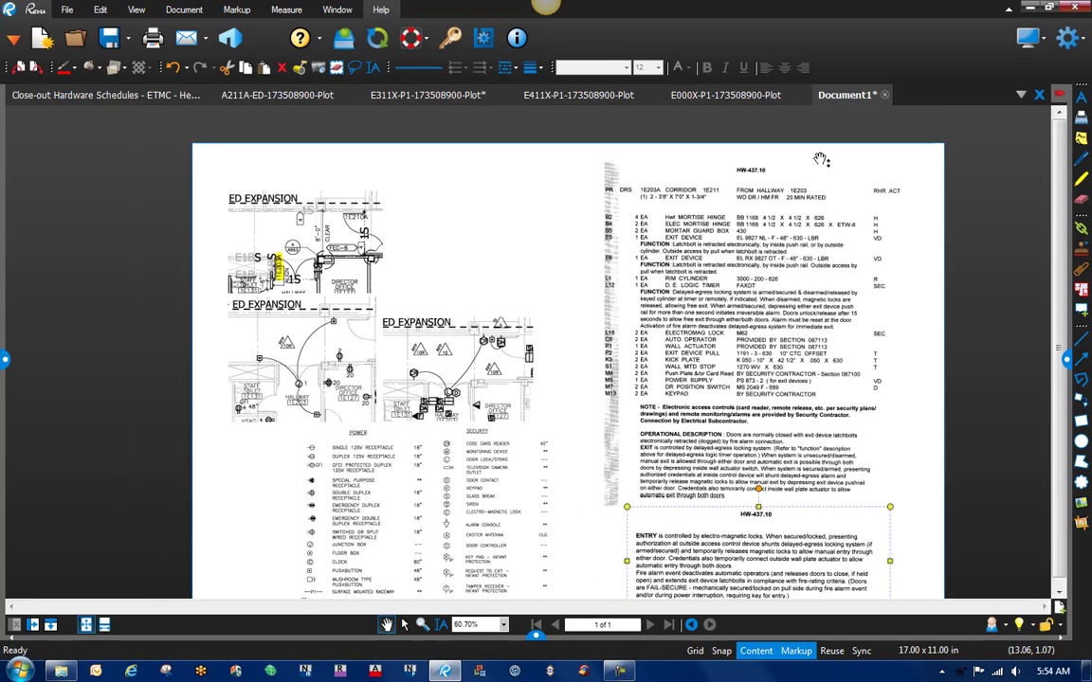
pyautogui.click(1080, 97)
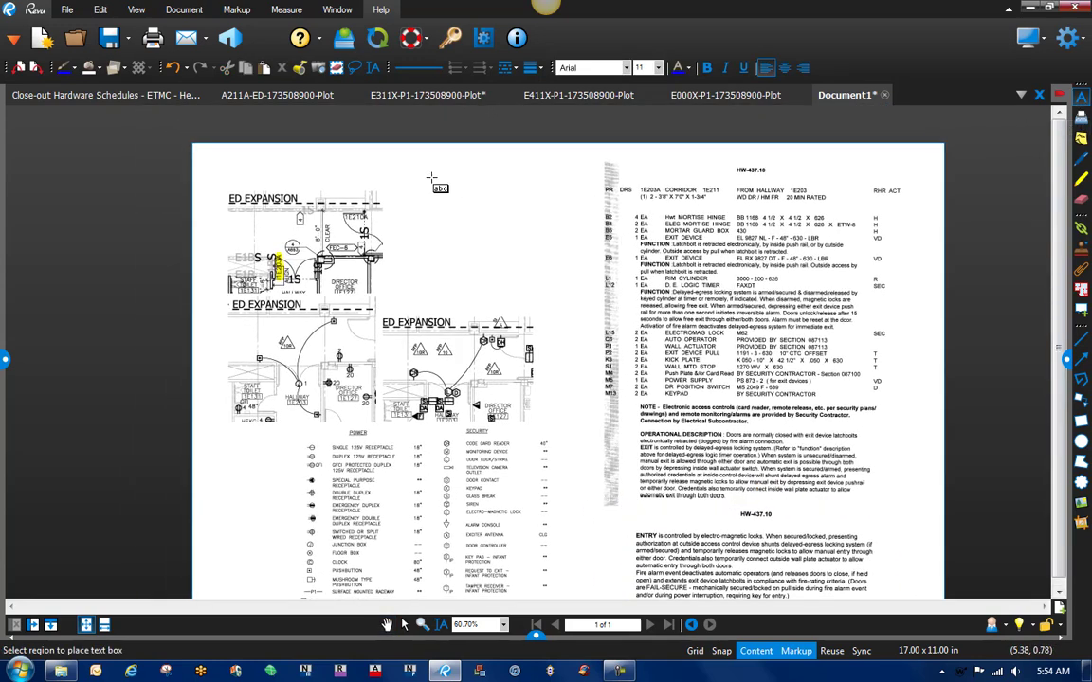
pyautogui.moveTo(393, 167); pyautogui.dragTo(573, 204)
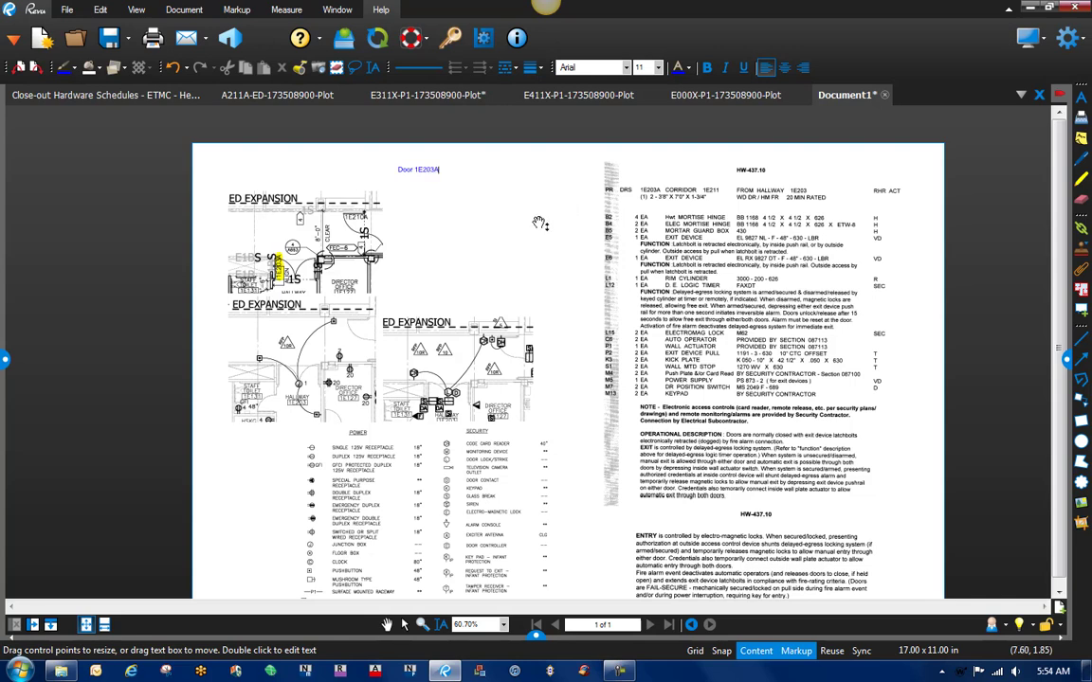
pyautogui.click(510, 270)
# Step: Set the font size of the "Door 1E203A" text to 28
pyautogui.doubleClick(440, 177)
pyautogui.moveTo(442, 173); pyautogui.dragTo(390, 171)
pyautogui.click(1068, 362)
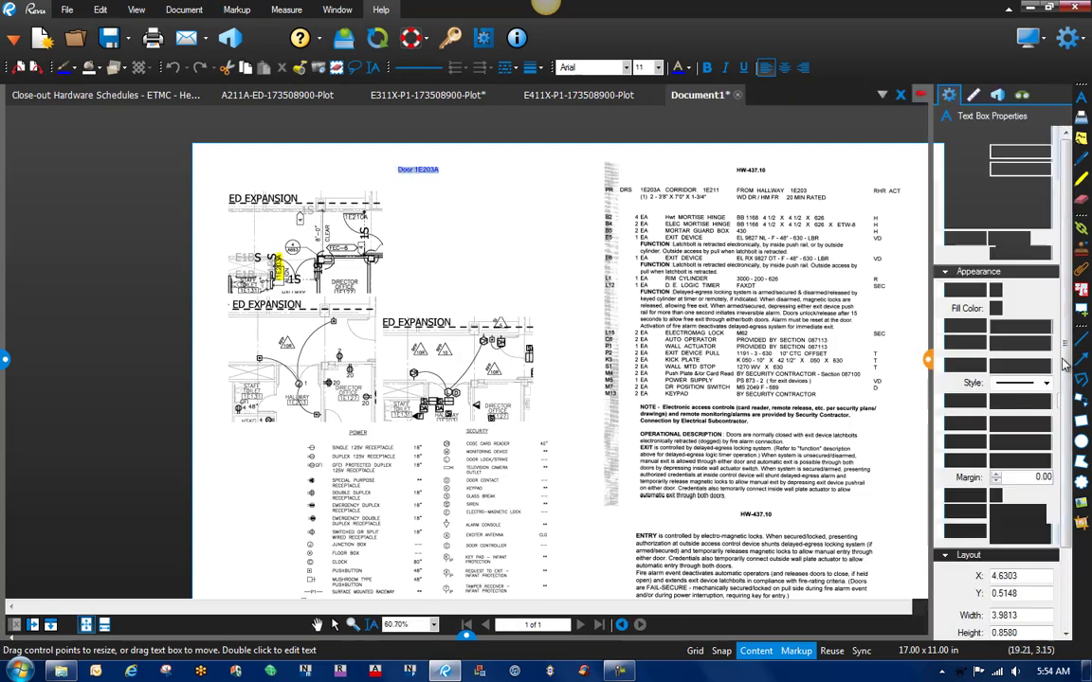
pyautogui.click(1046, 444)
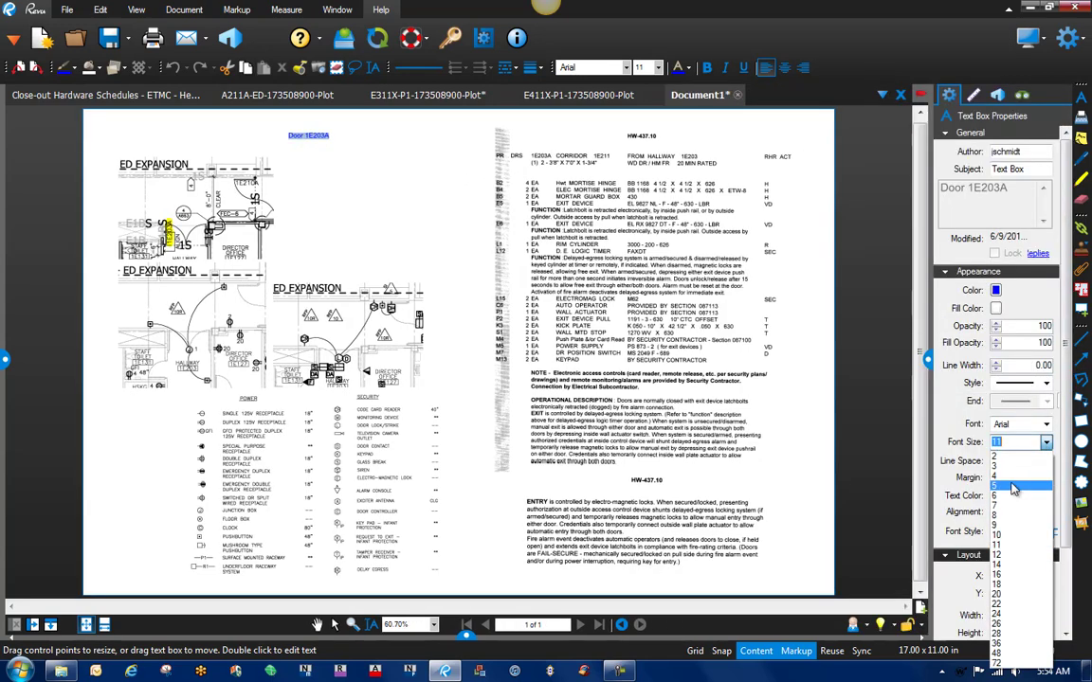
pyautogui.click(1007, 617)
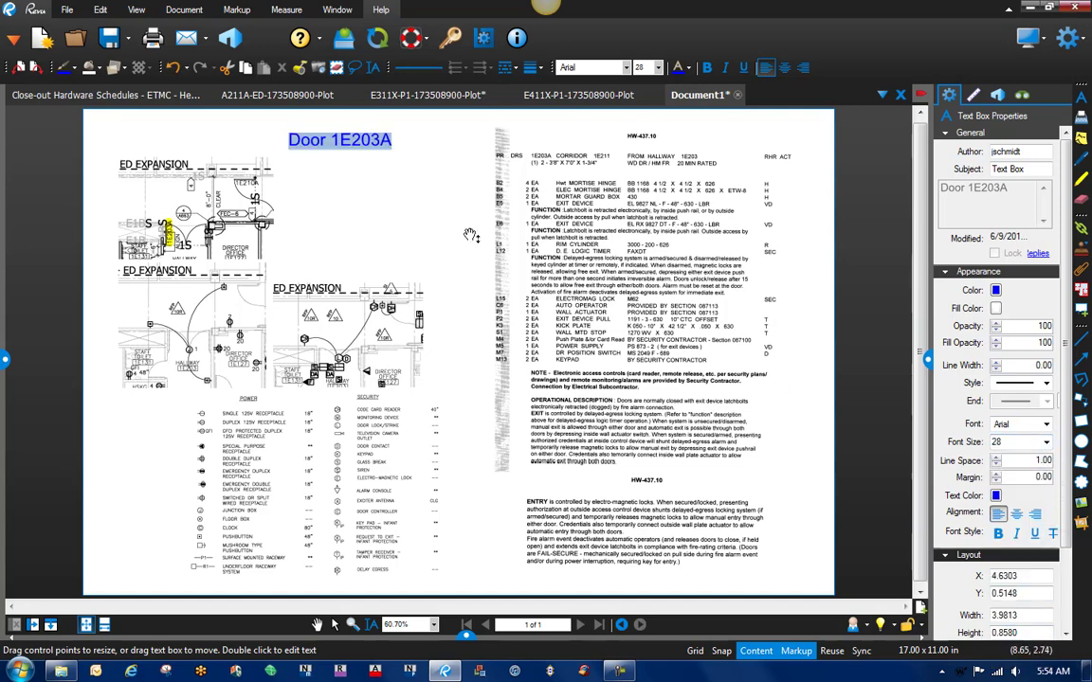
# Step: Autosize the "Door 1E203A" text box and shift the title slightly right along the sheet's upper edge
pyautogui.click(361, 144)
pyautogui.rightClick(433, 155)
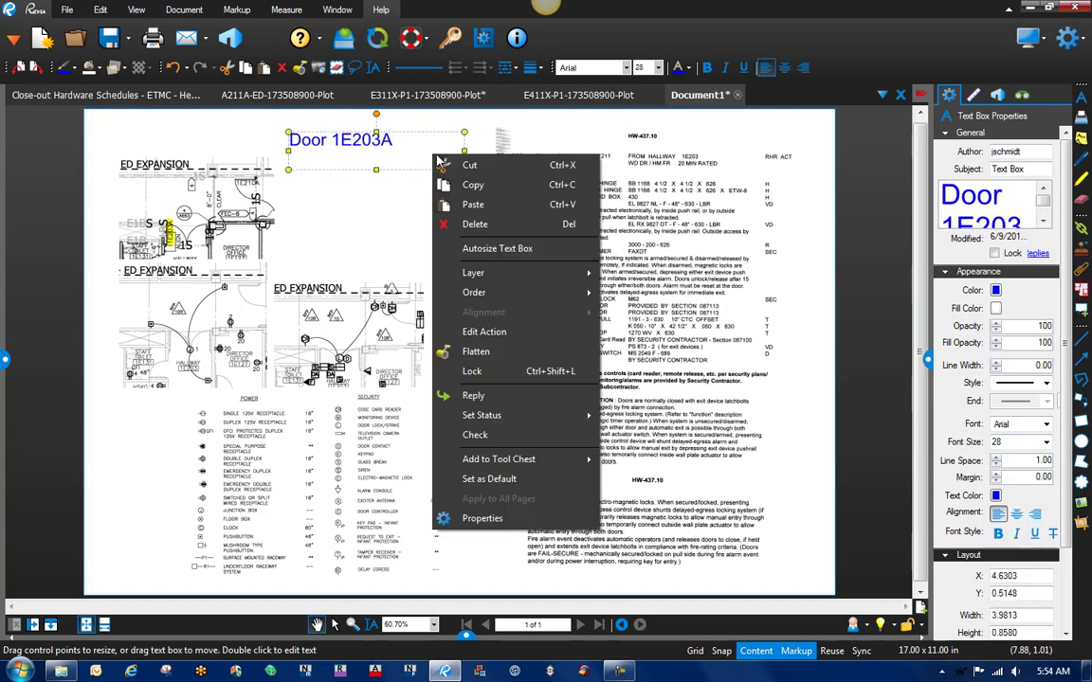
pyautogui.click(497, 250)
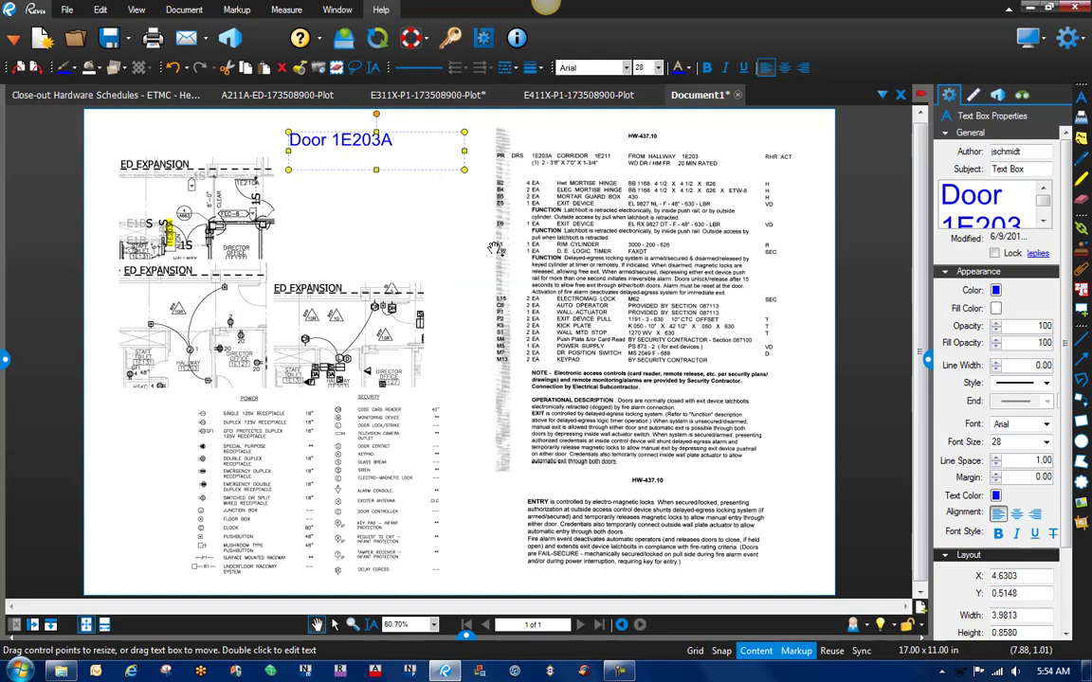
pyautogui.moveTo(354, 147); pyautogui.dragTo(403, 147)
pyautogui.click(363, 161)
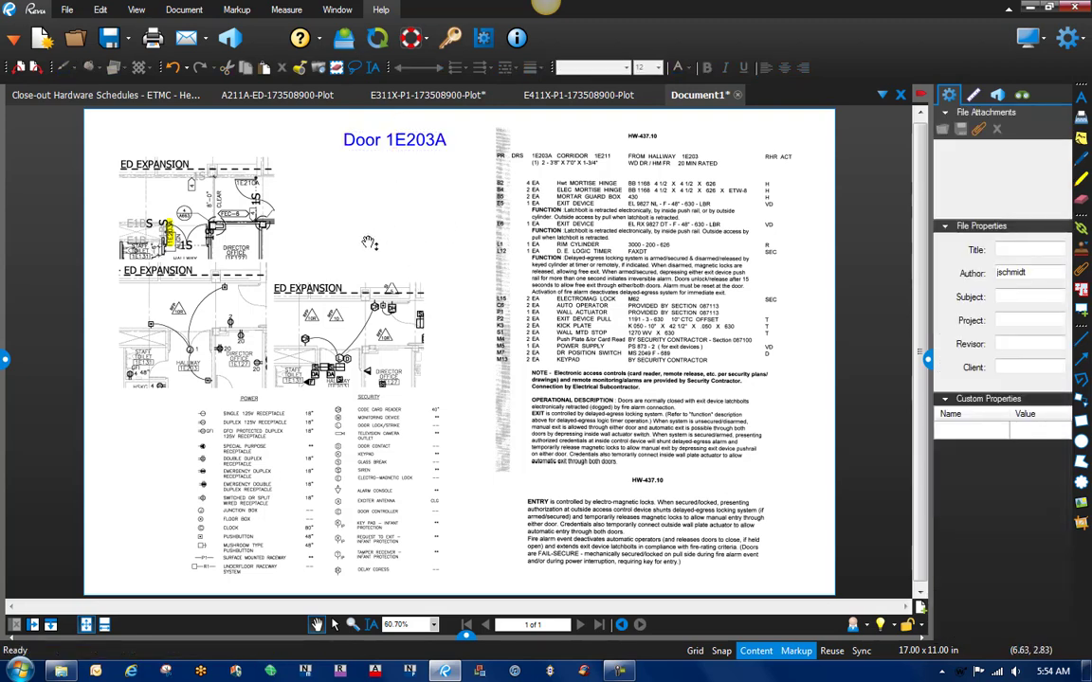
# Step: Highlight in yellow the three pushbutton symbols on the power plan and the PUSHBUTTON symbol in the POWER legend
pyautogui.moveTo(393, 218); pyautogui.dragTo(425, 188)
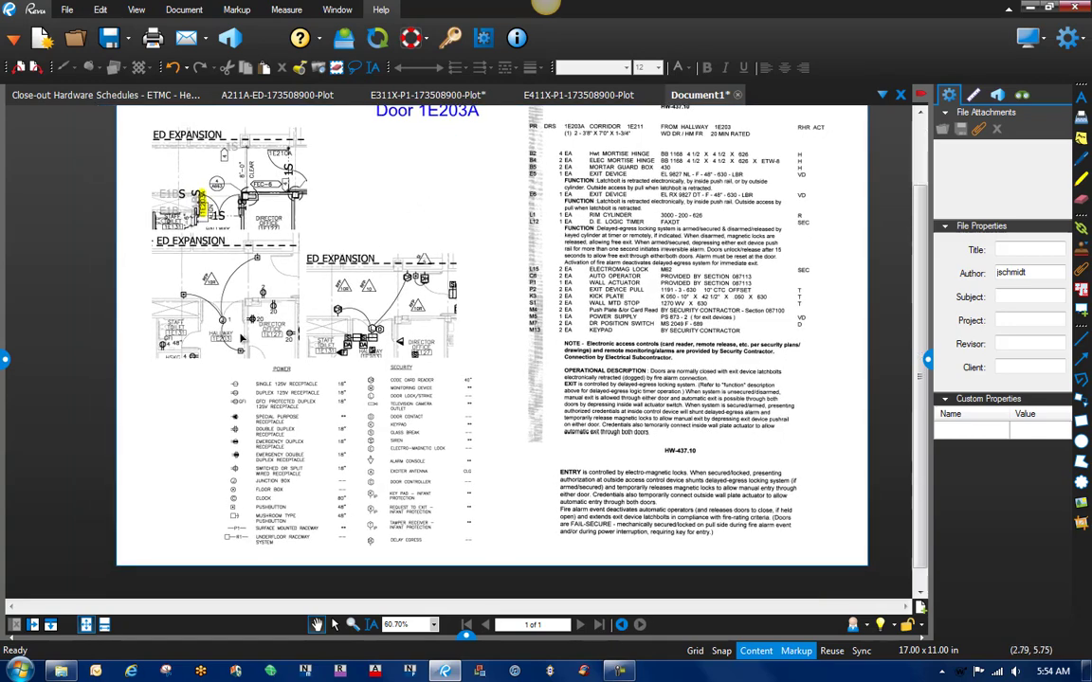
pyautogui.scroll(3, 240, 334)
pyautogui.moveTo(248, 308); pyautogui.dragTo(281, 212)
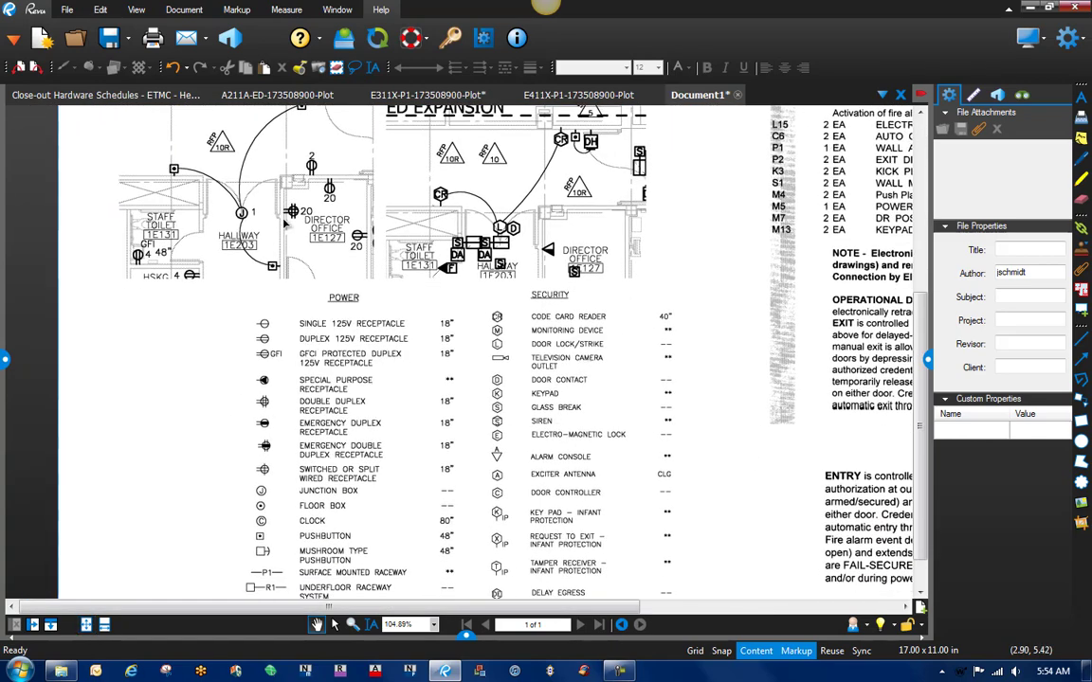
pyautogui.moveTo(396, 261); pyautogui.dragTo(402, 299)
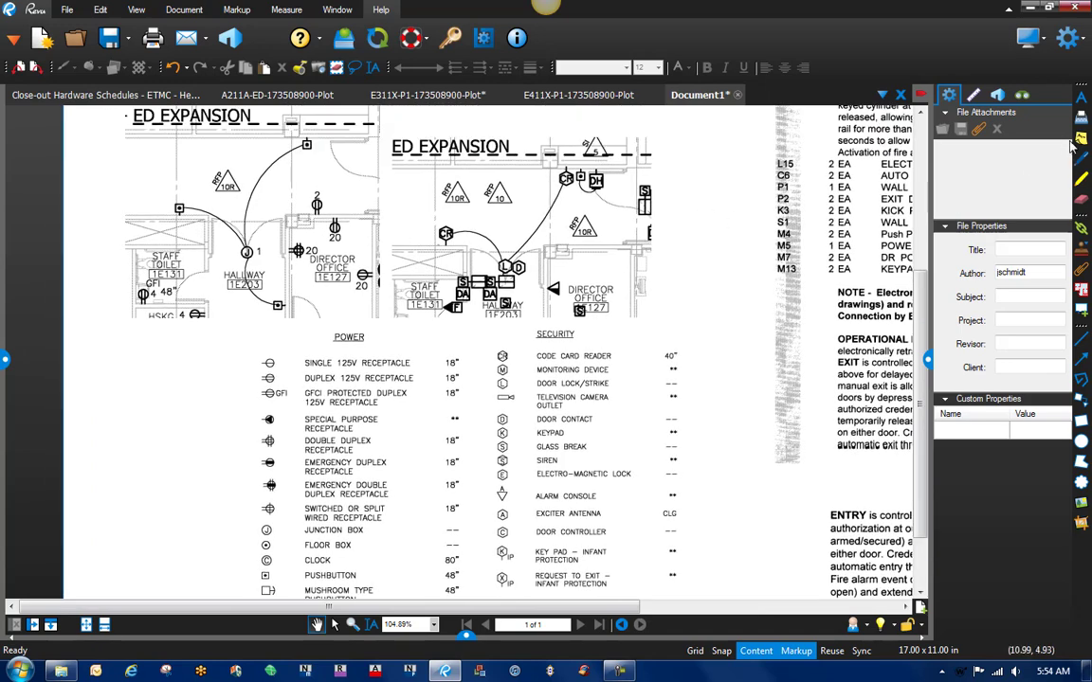
pyautogui.click(1081, 182)
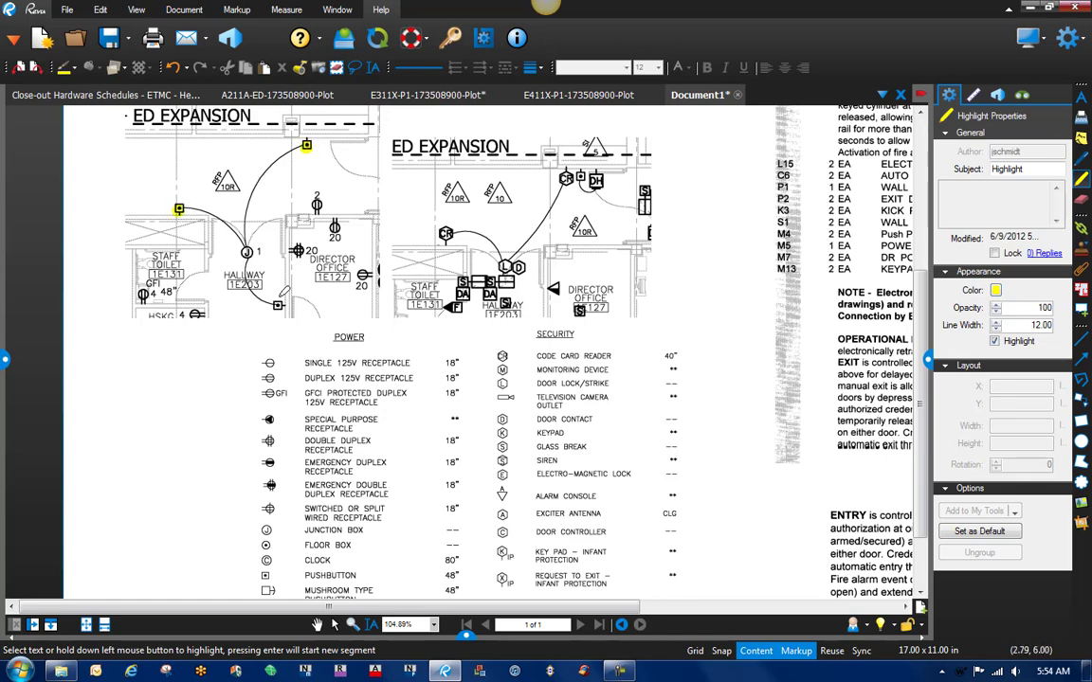
pyautogui.moveTo(354, 371); pyautogui.dragTo(343, 335)
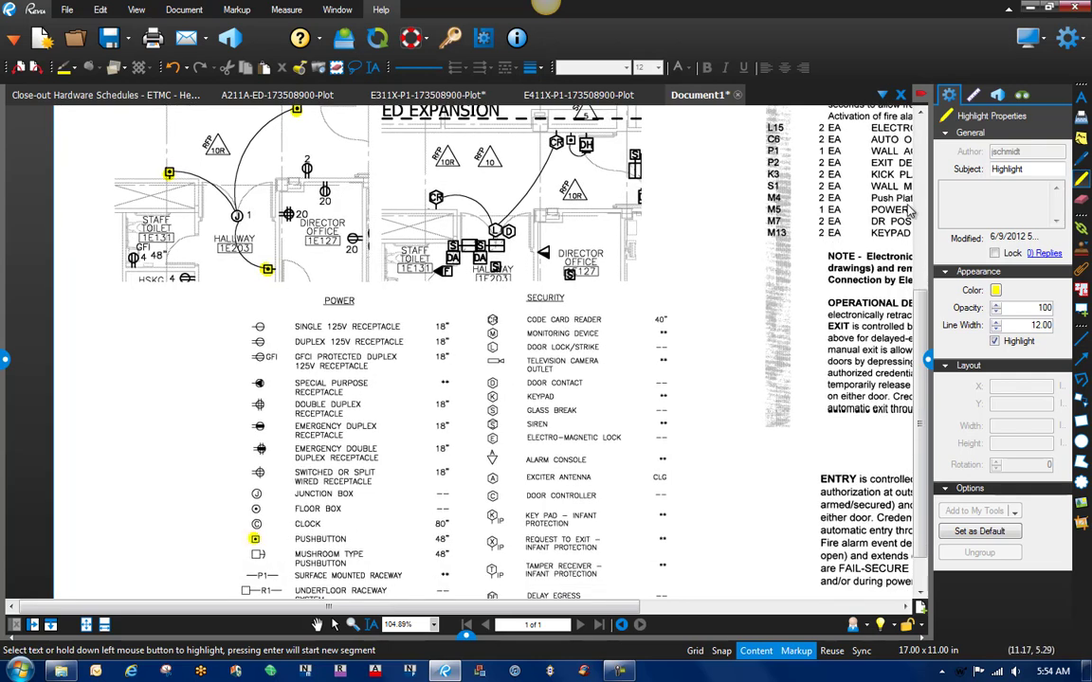
# Step: Highlight in blue both card reader symbols on the security plan and the CODE CARD READER symbol in the SECURITY legend
pyautogui.click(995, 291)
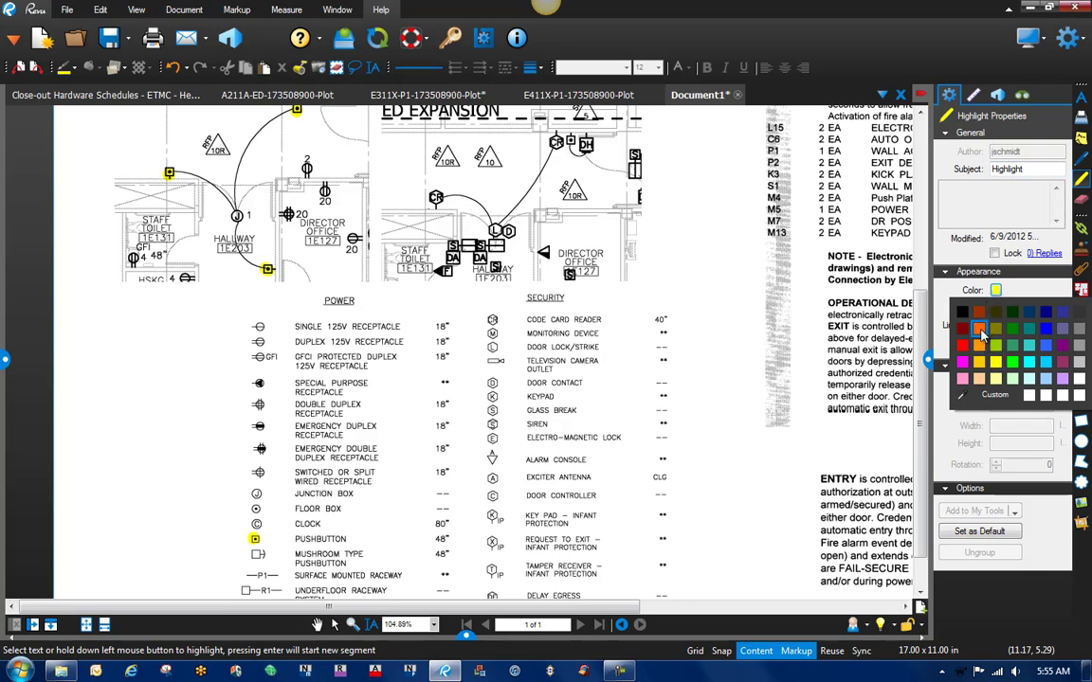
pyautogui.click(1043, 330)
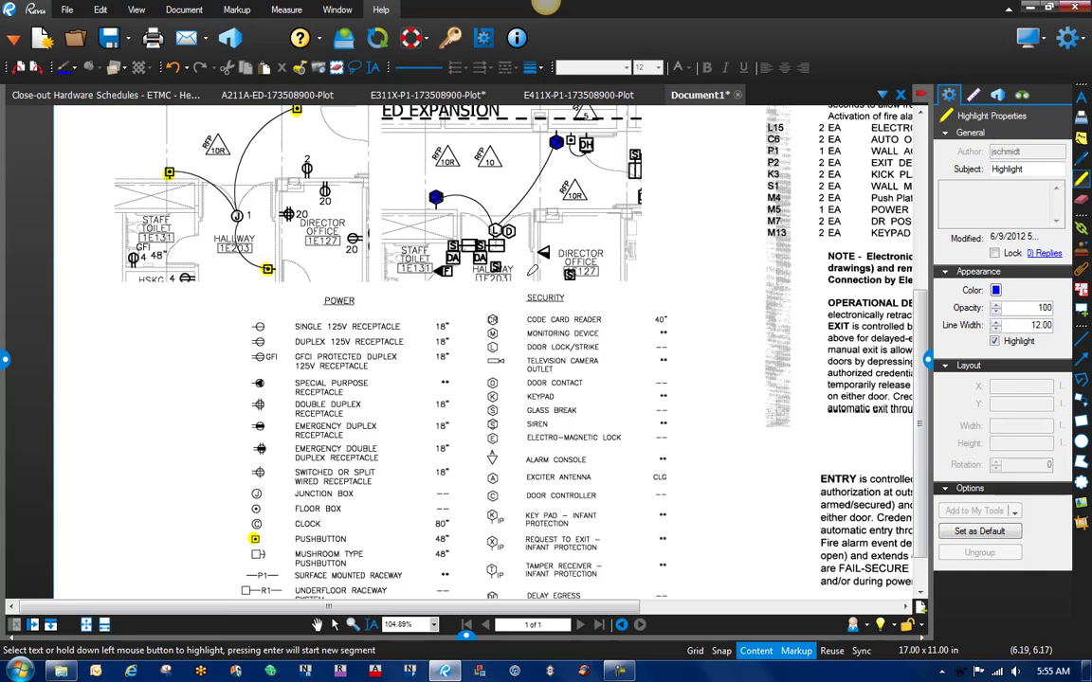
pyautogui.moveTo(529, 275); pyautogui.dragTo(518, 224)
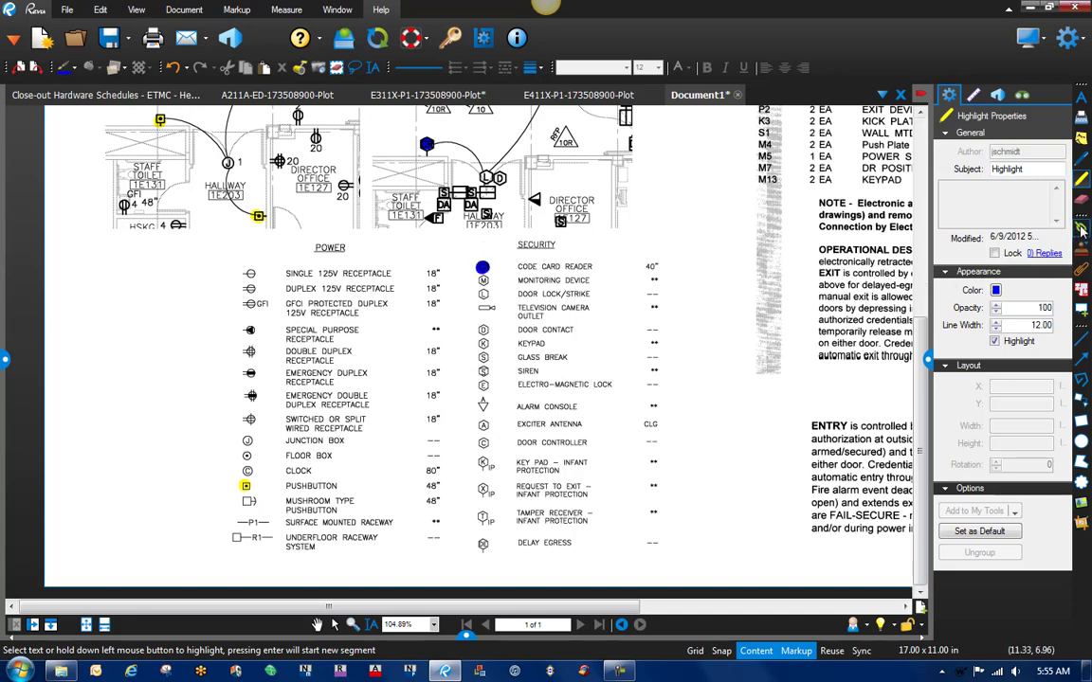
# Step: Highlight in green the door lock/strike and door contact symbols on the security plan and in the SECURITY legend
pyautogui.click(995, 290)
pyautogui.click(913, 327)
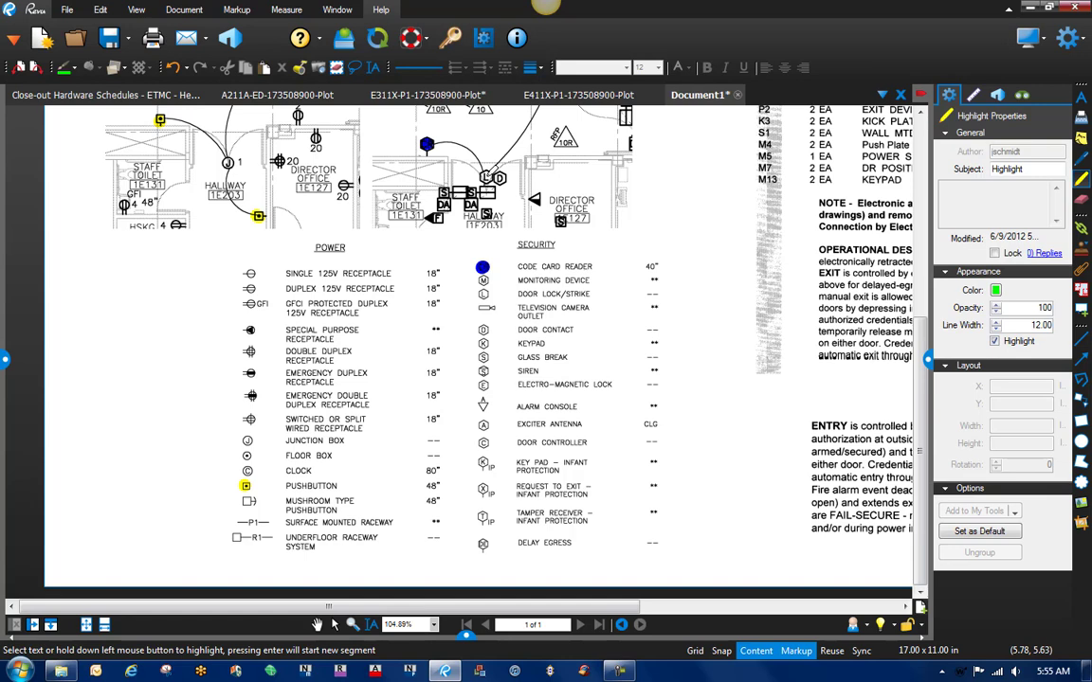
pyautogui.click(485, 177)
pyautogui.click(483, 295)
pyautogui.click(499, 178)
pyautogui.click(483, 329)
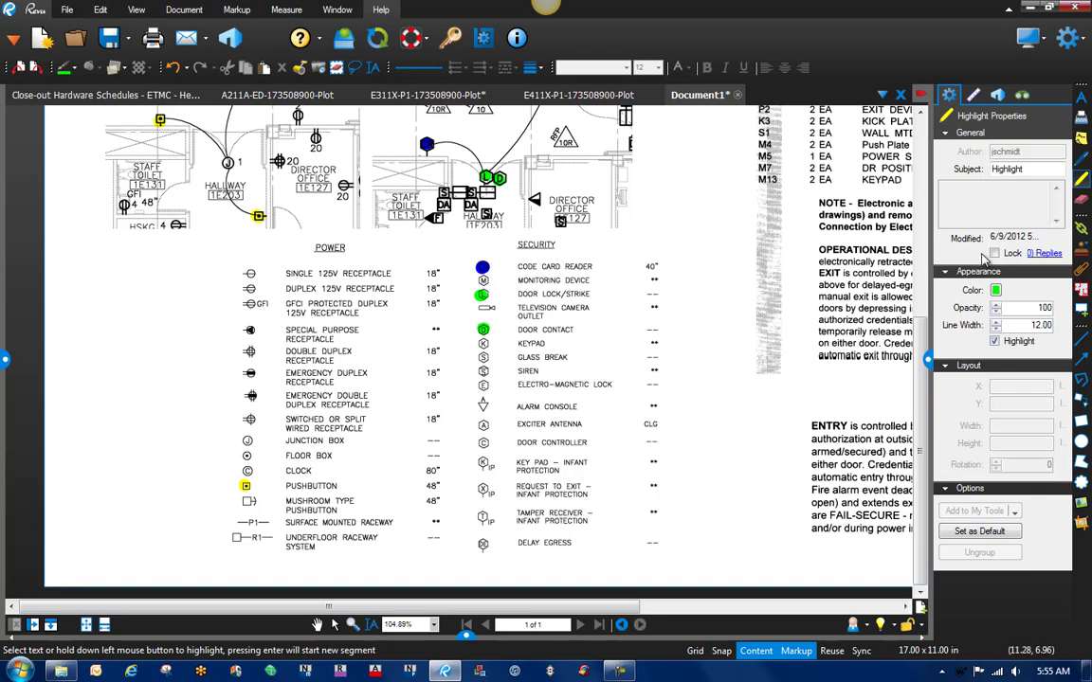
# Step: Highlight in red the junction box symbol on the power plan and the JUNCTION BOX symbol in the POWER legend
pyautogui.click(994, 290)
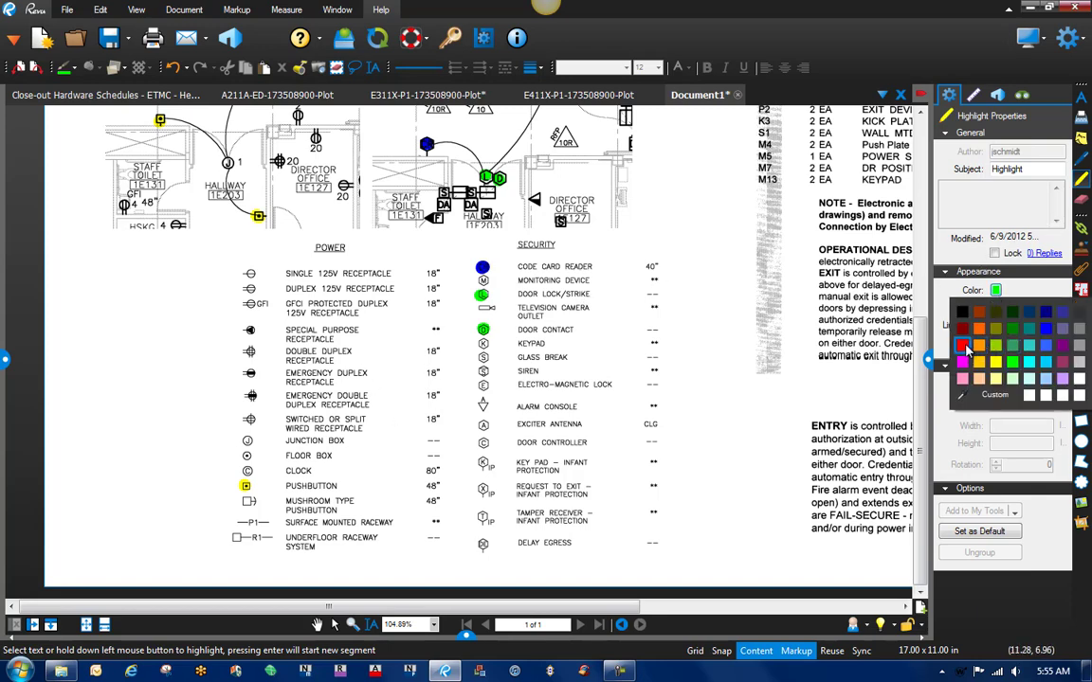
pyautogui.click(964, 346)
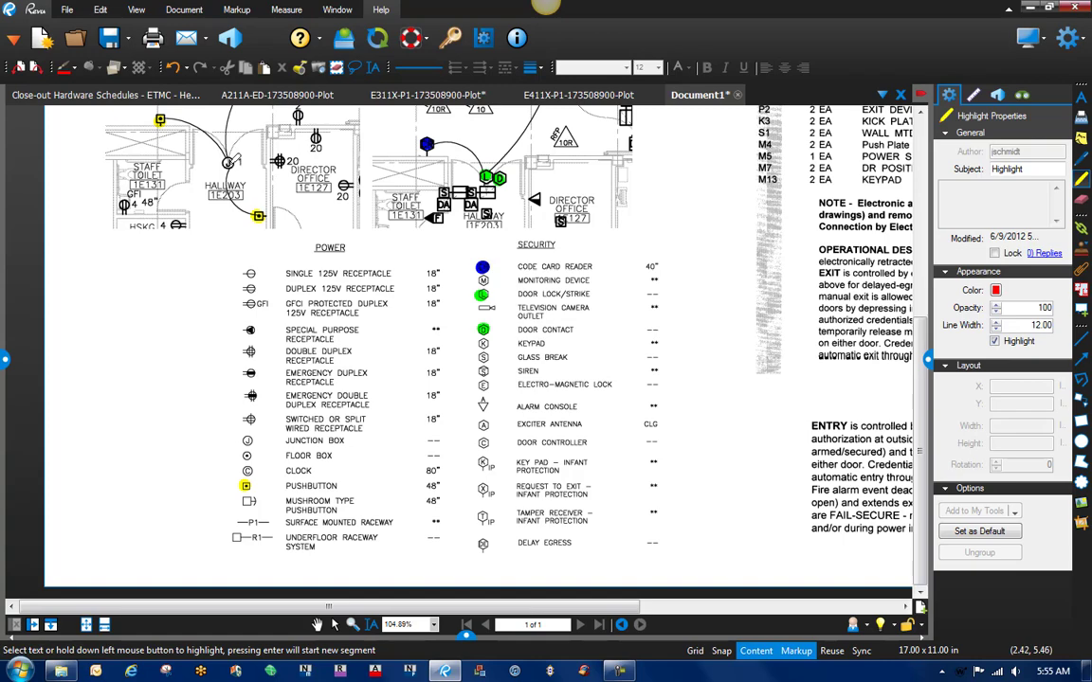
pyautogui.click(228, 162)
pyautogui.scroll(-4, 397, 415)
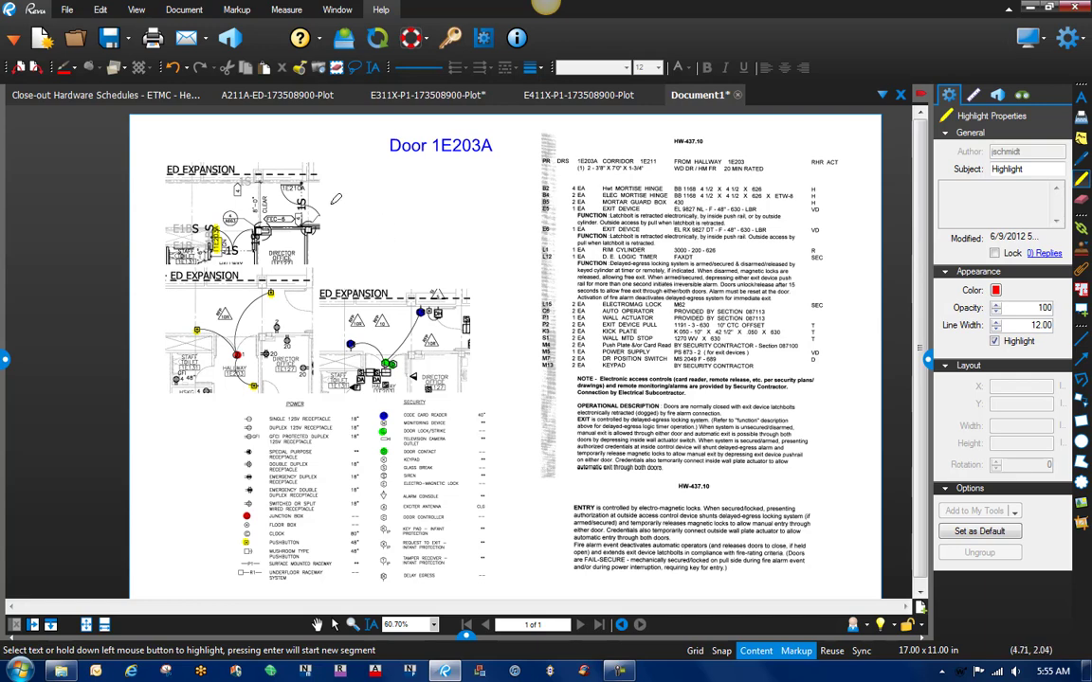
pyautogui.press('Escape')
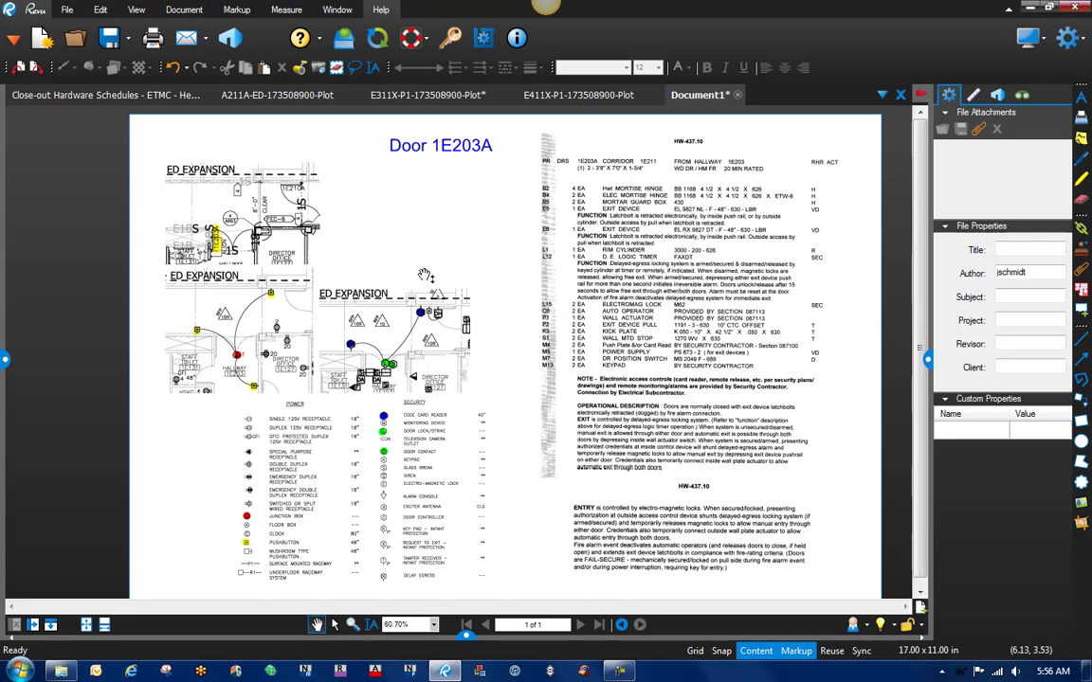
pyautogui.moveTo(480, 263)
pyautogui.mouseDown()
pyautogui.moveTo(451, 242)
pyautogui.moveTo(461, 239)
pyautogui.moveTo(450, 226)
pyautogui.moveTo(456, 232)
pyautogui.mouseUp()
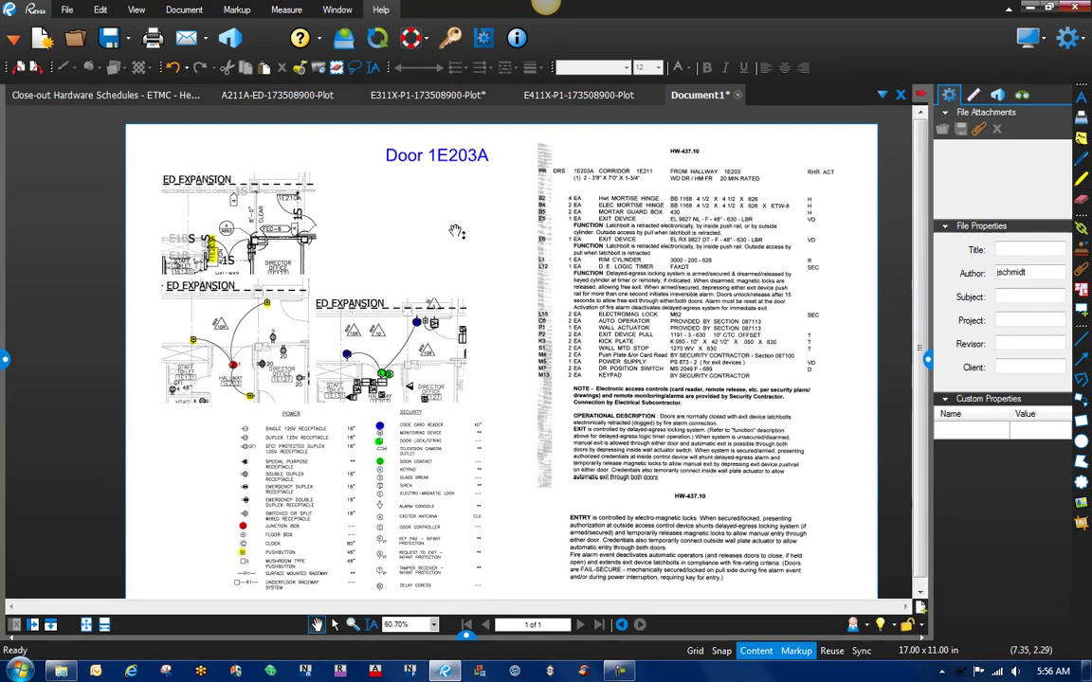